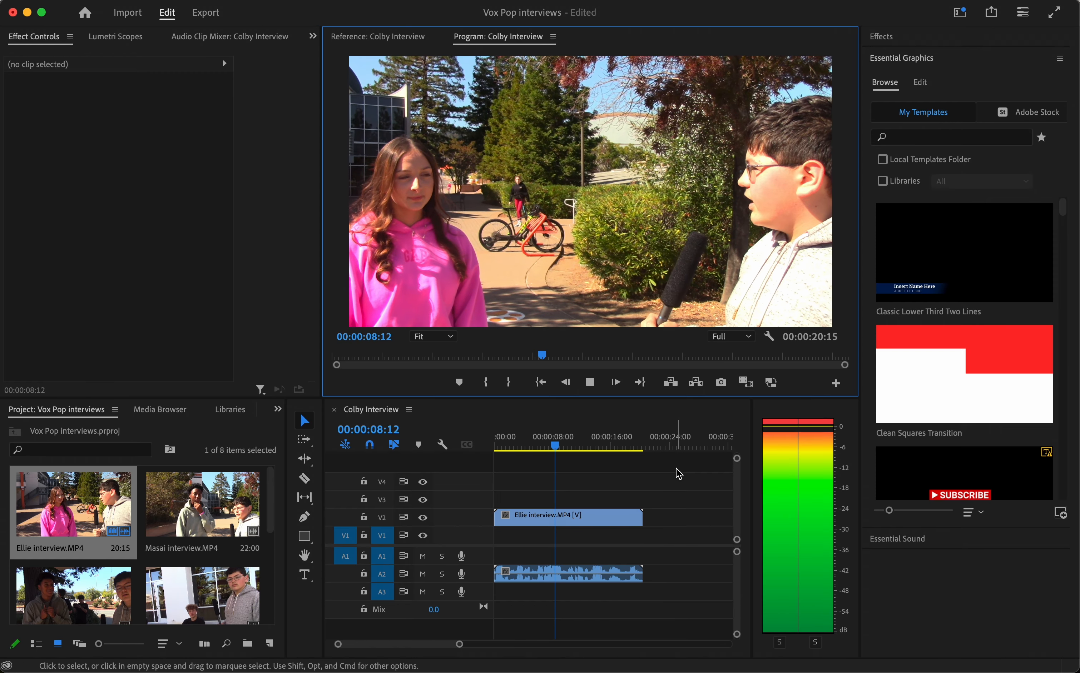
# Step: Stop playback, return near the sequence's start and play the interview, pausing at the frame at 00:00:02:05
pyautogui.click(590, 383)
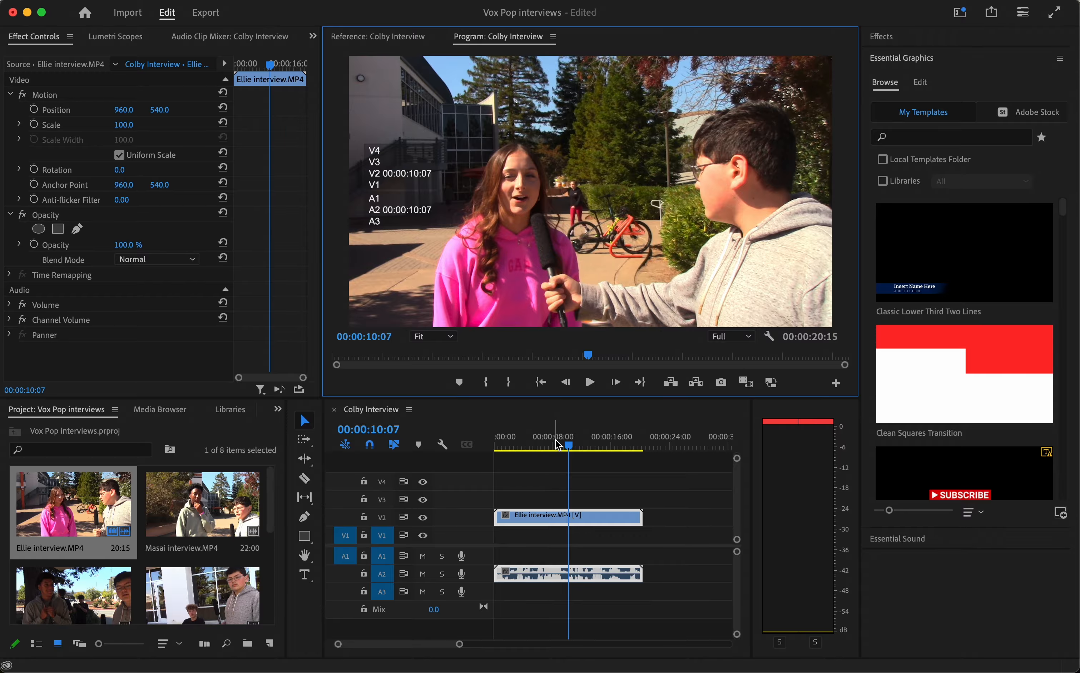
pyautogui.moveTo(569, 445); pyautogui.dragTo(503, 447)
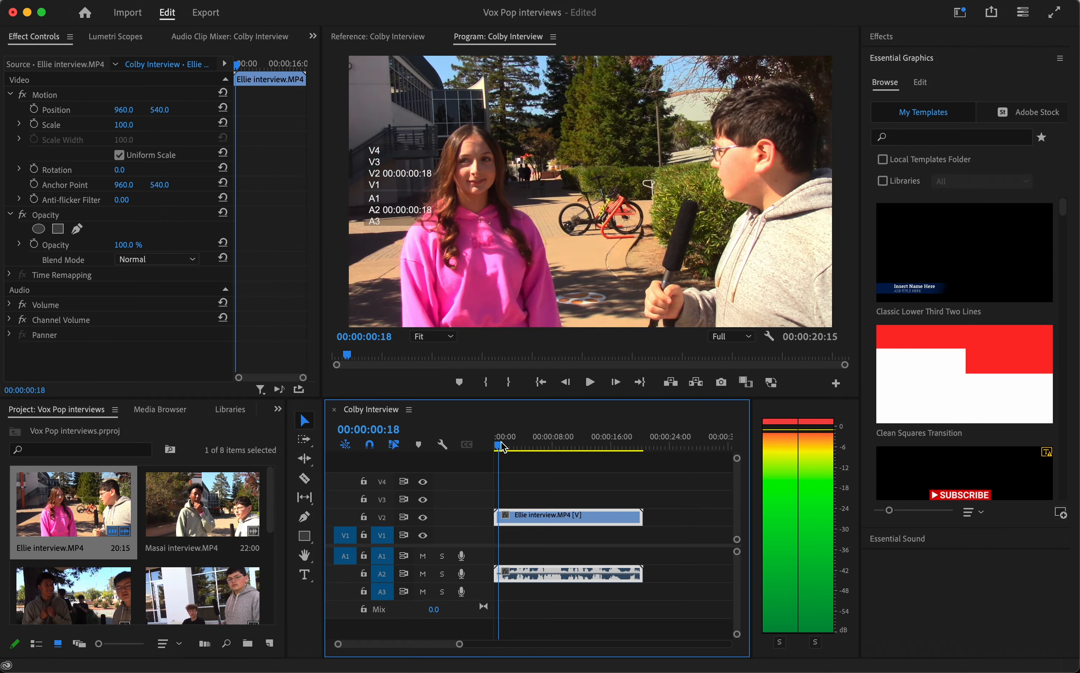
pyautogui.press('space')
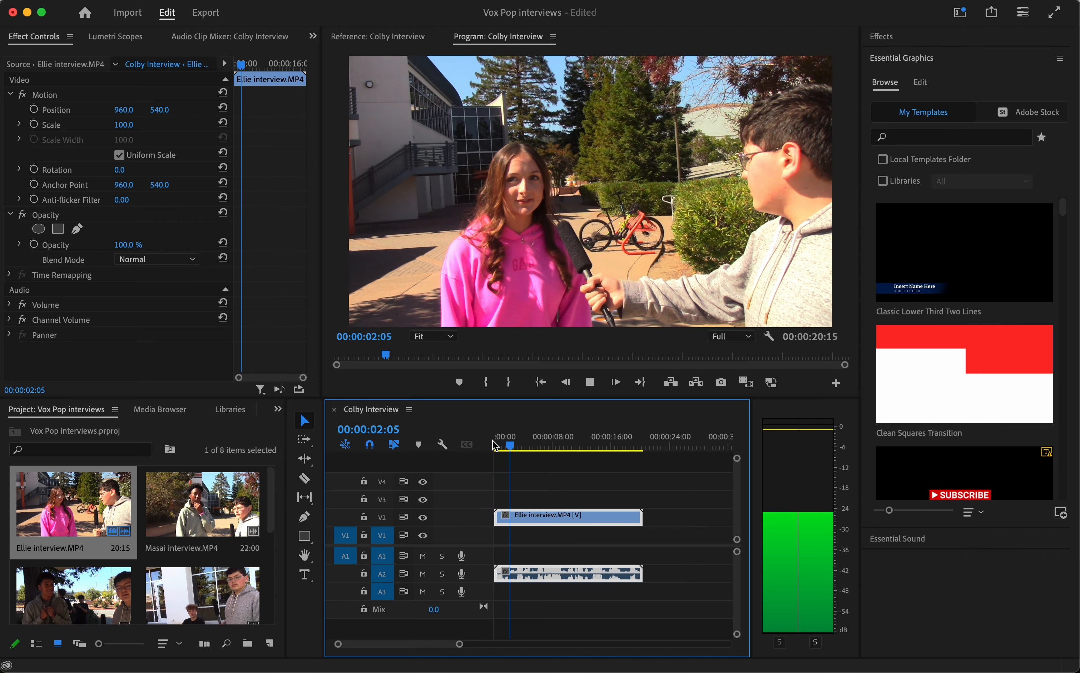
pyautogui.press('space')
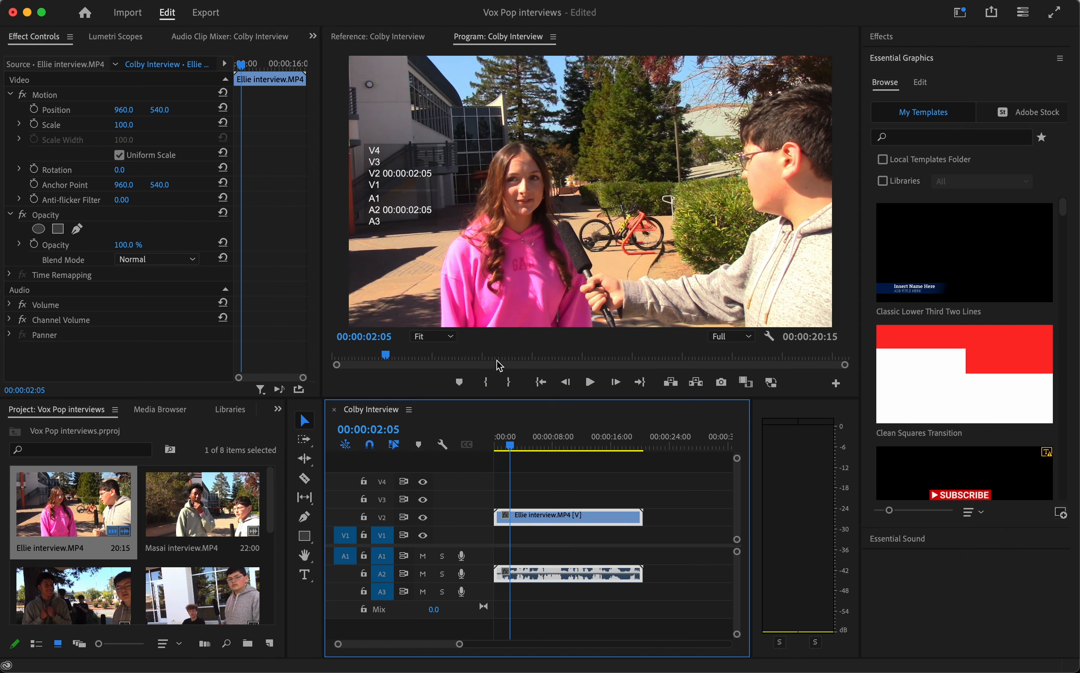
# Step: Export the current frame as a JPEG imported into the project, named with the interviewee's first name plus "still image"
pyautogui.click(721, 383)
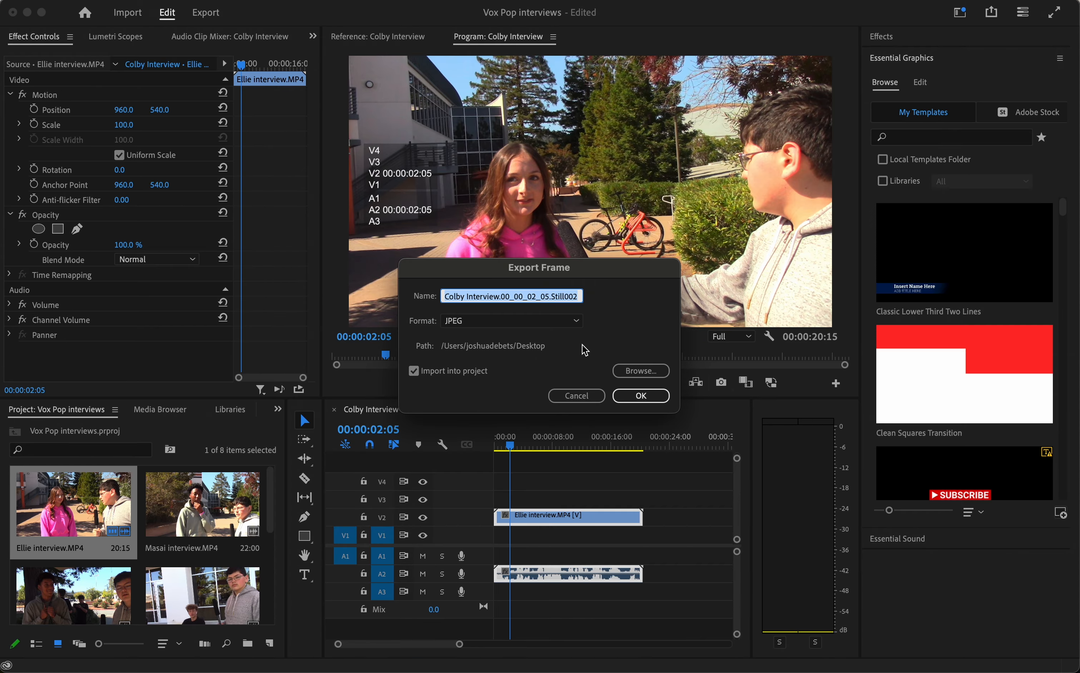
pyautogui.write('Ellie still image')
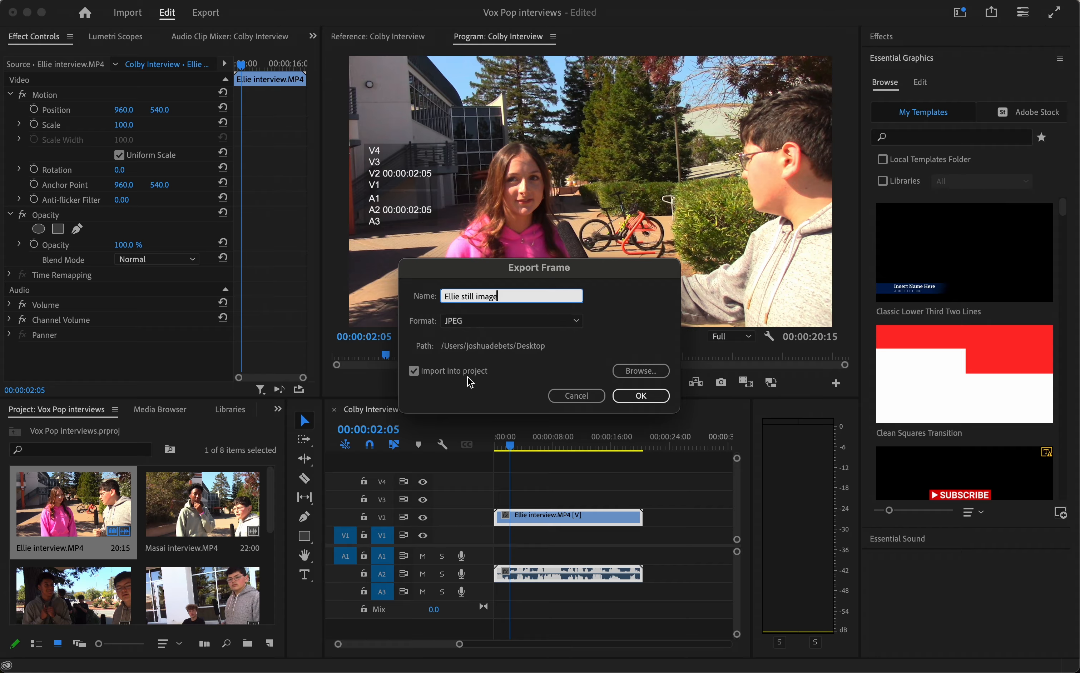
pyautogui.click(641, 397)
pyautogui.click(225, 556)
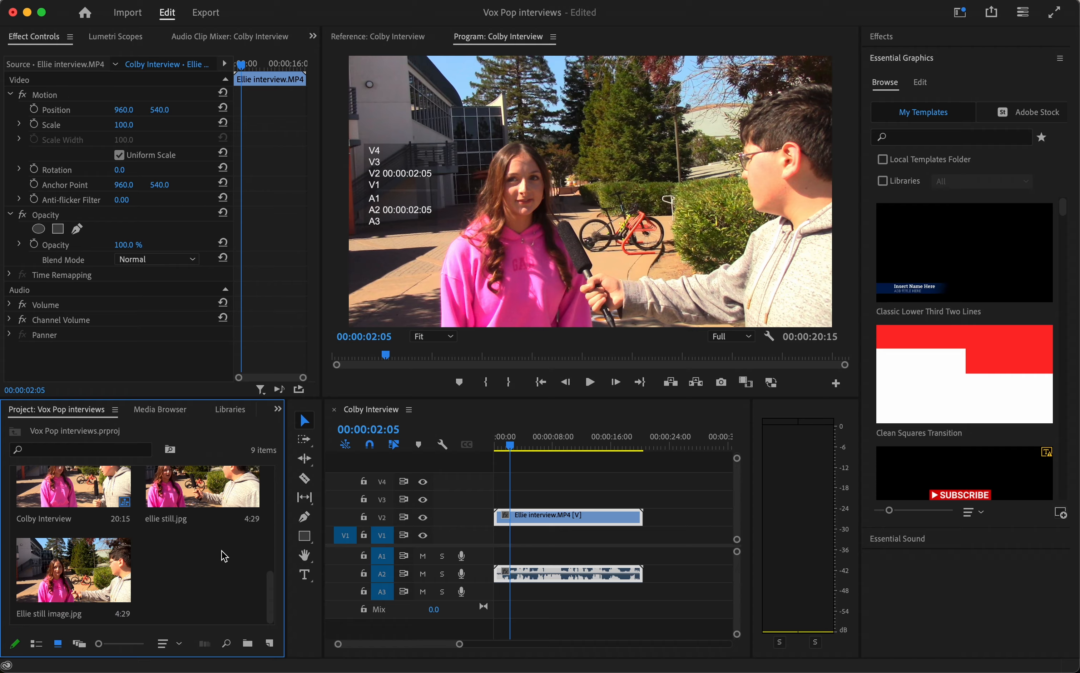
pyautogui.click(92, 575)
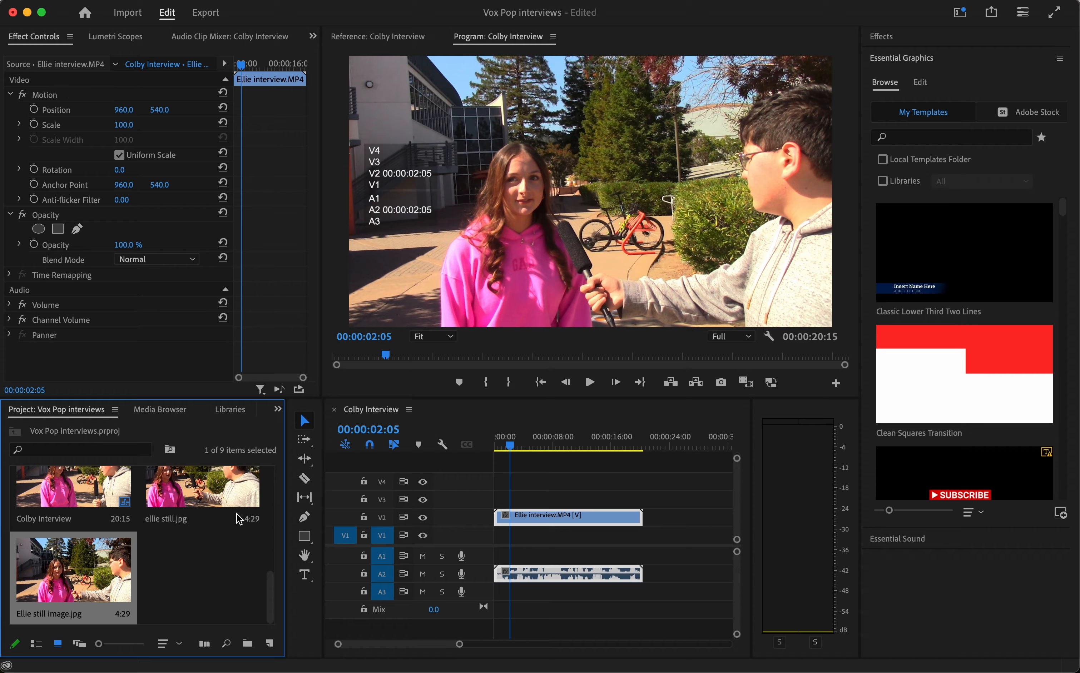
pyautogui.click(197, 498)
pyautogui.click(206, 575)
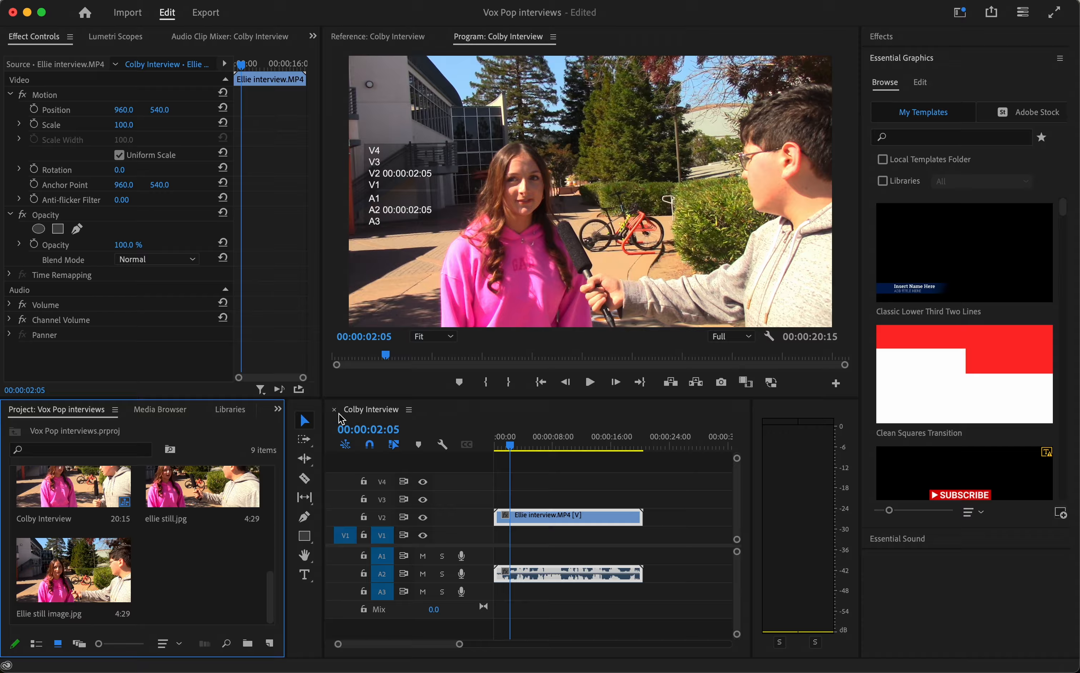
# Step: Split the interview clip at 00:00:02:05 and shift its second part about 15 seconds along the timeline to open a gap
pyautogui.click(304, 478)
pyautogui.click(511, 517)
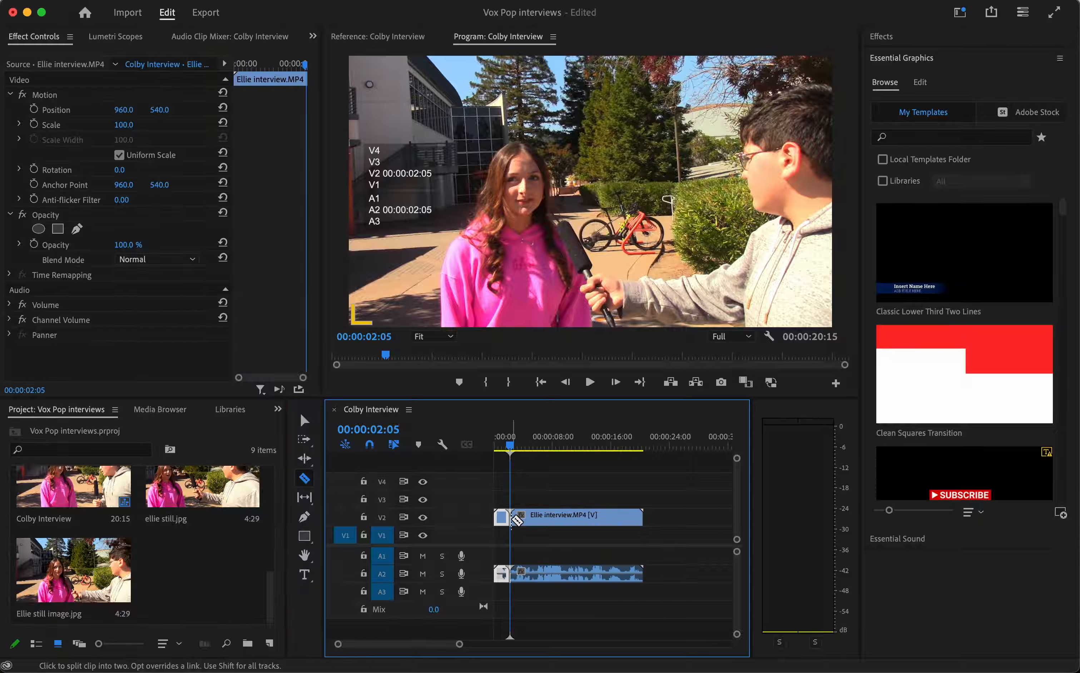
pyautogui.click(305, 420)
pyautogui.click(545, 523)
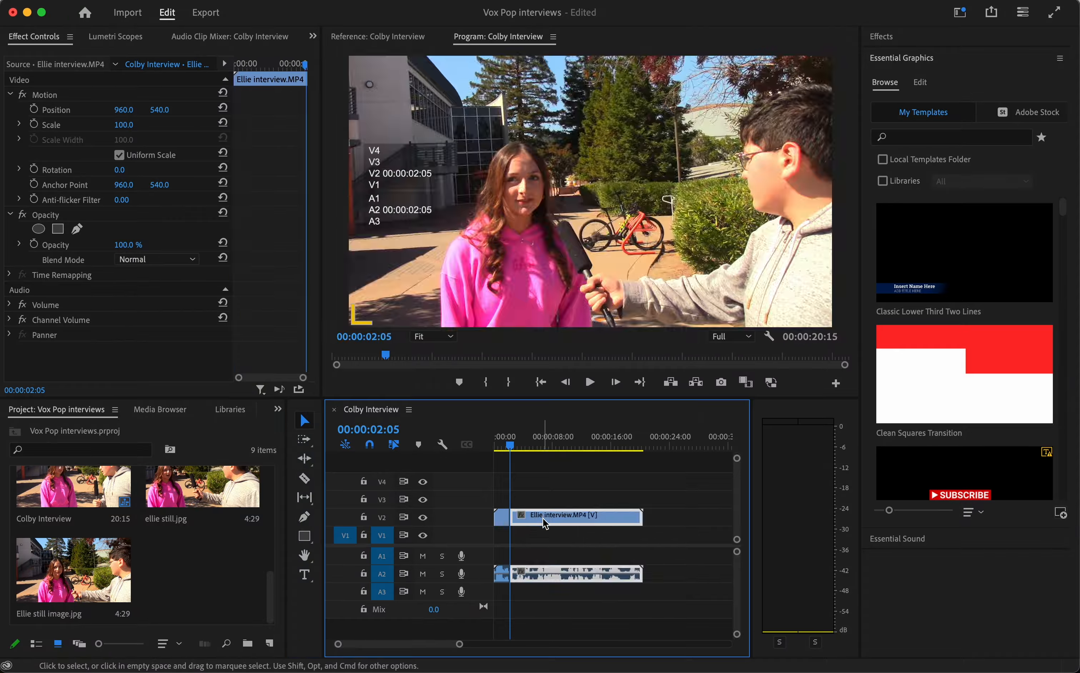
pyautogui.moveTo(545, 523); pyautogui.dragTo(653, 523)
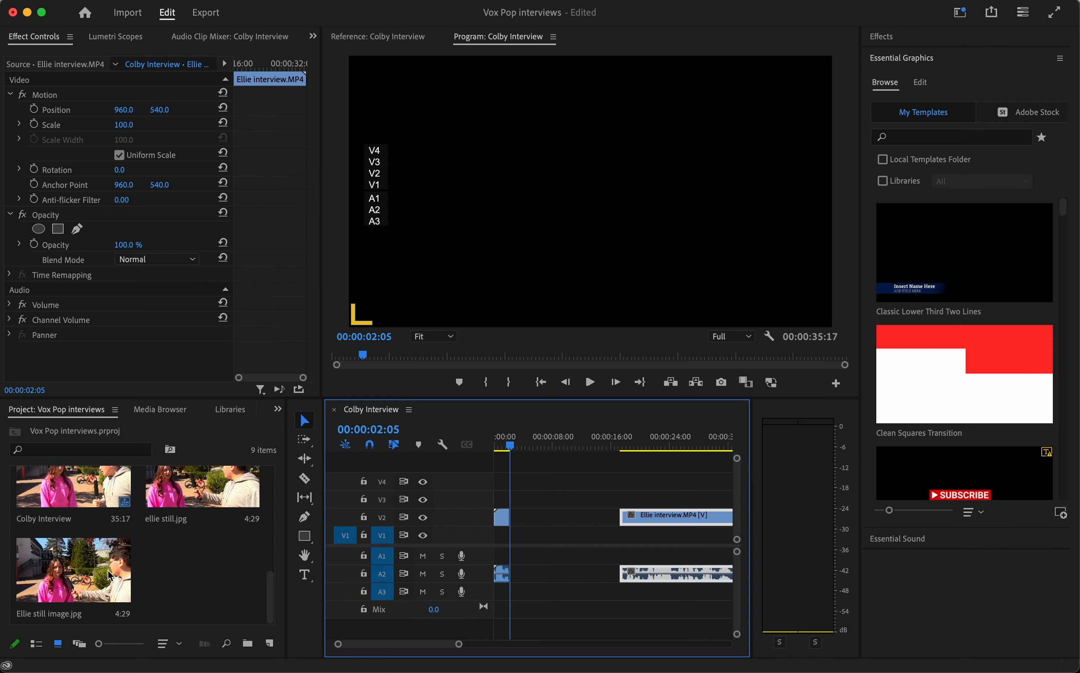
# Step: Place the exported still image on V2 directly after the first clip part and play through the cut
pyautogui.moveTo(110, 576); pyautogui.dragTo(521, 492)
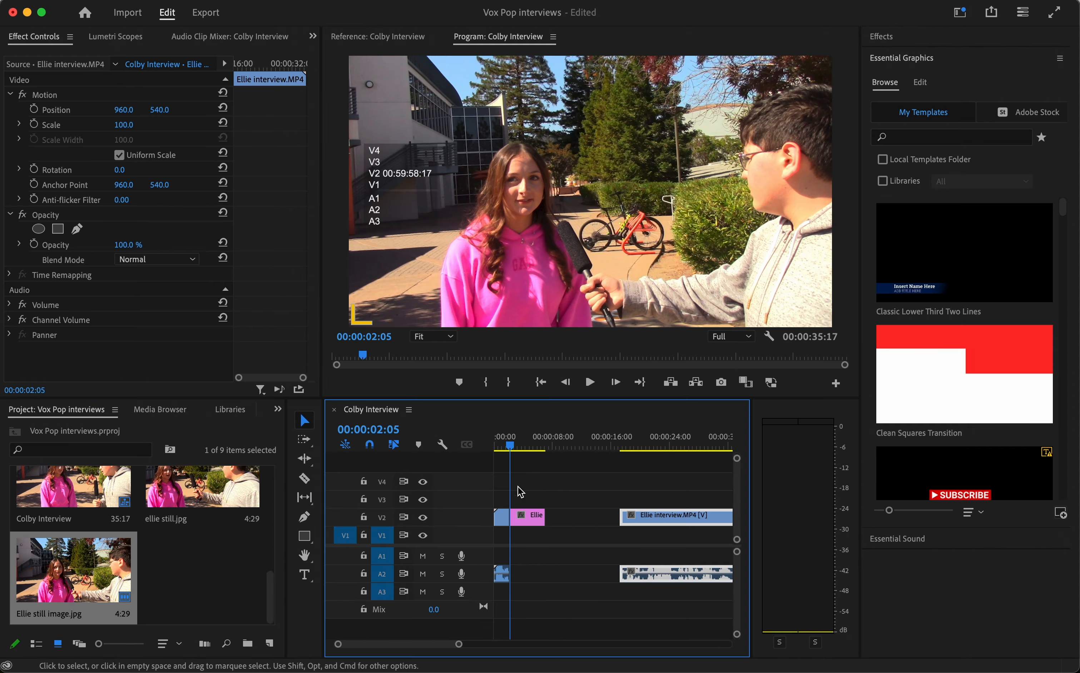
pyautogui.moveTo(509, 443); pyautogui.dragTo(478, 442)
pyautogui.press('space')
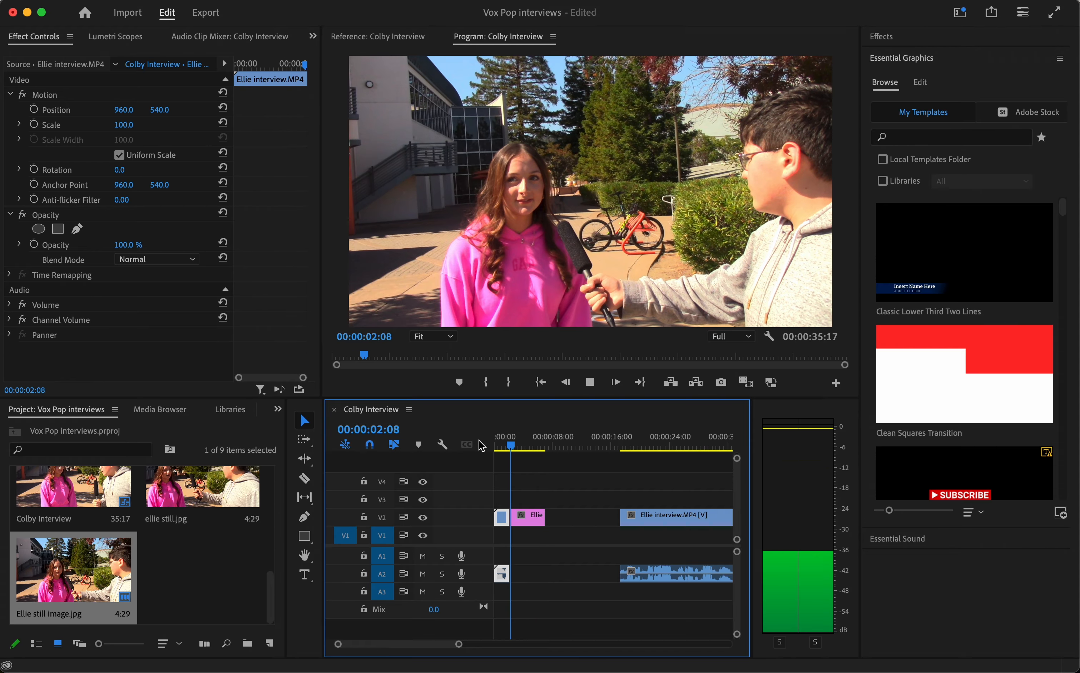
pyautogui.press('space')
pyautogui.moveTo(519, 462)
pyautogui.mouseDown()
pyautogui.moveTo(509, 447)
pyautogui.moveTo(616, 447)
pyautogui.moveTo(642, 458)
pyautogui.moveTo(495, 461)
pyautogui.moveTo(522, 470)
pyautogui.moveTo(513, 463)
pyautogui.mouseUp()
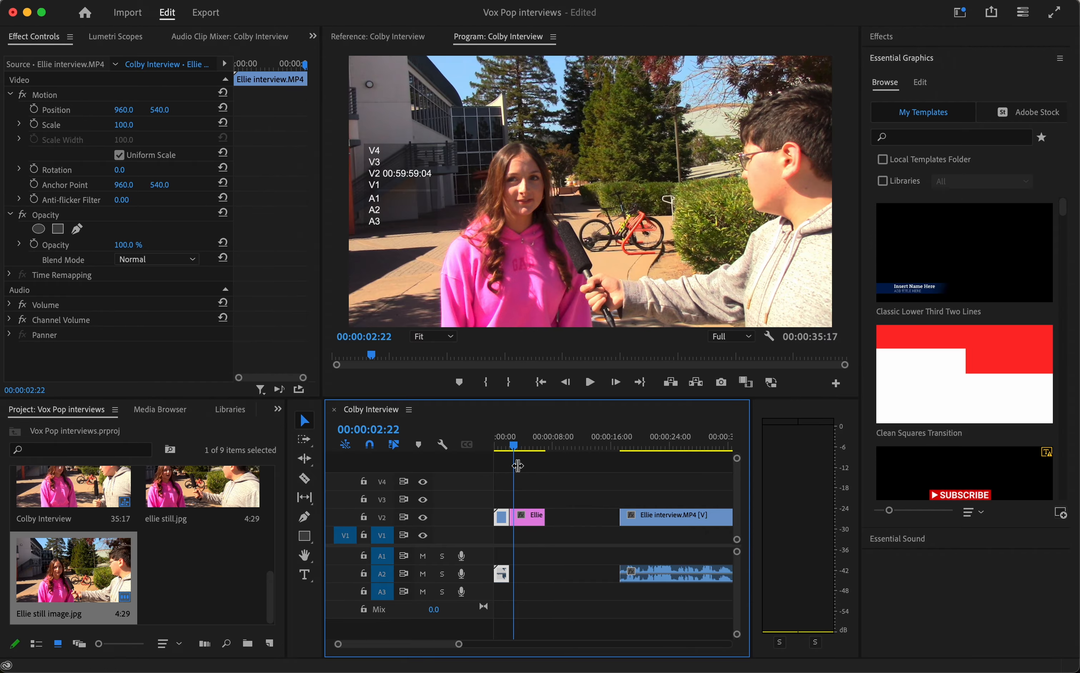
# Step: Set the still image's scale to 173 and check the zoomed-in freeze frame just after the cut
pyautogui.click(534, 517)
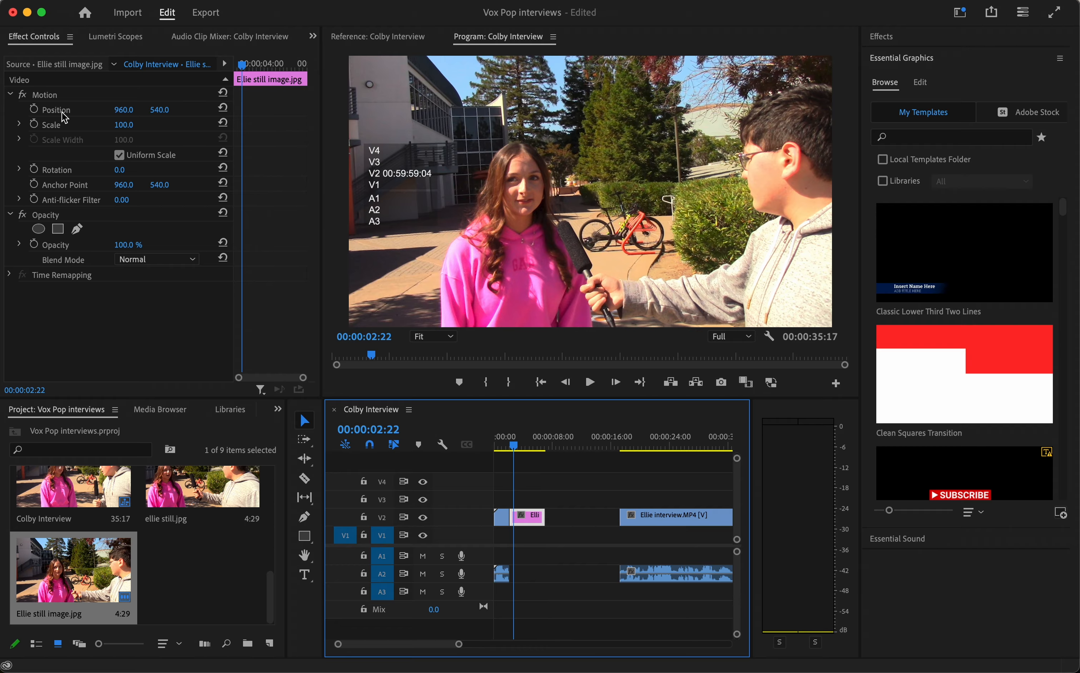
pyautogui.click(142, 168)
pyautogui.click(134, 123)
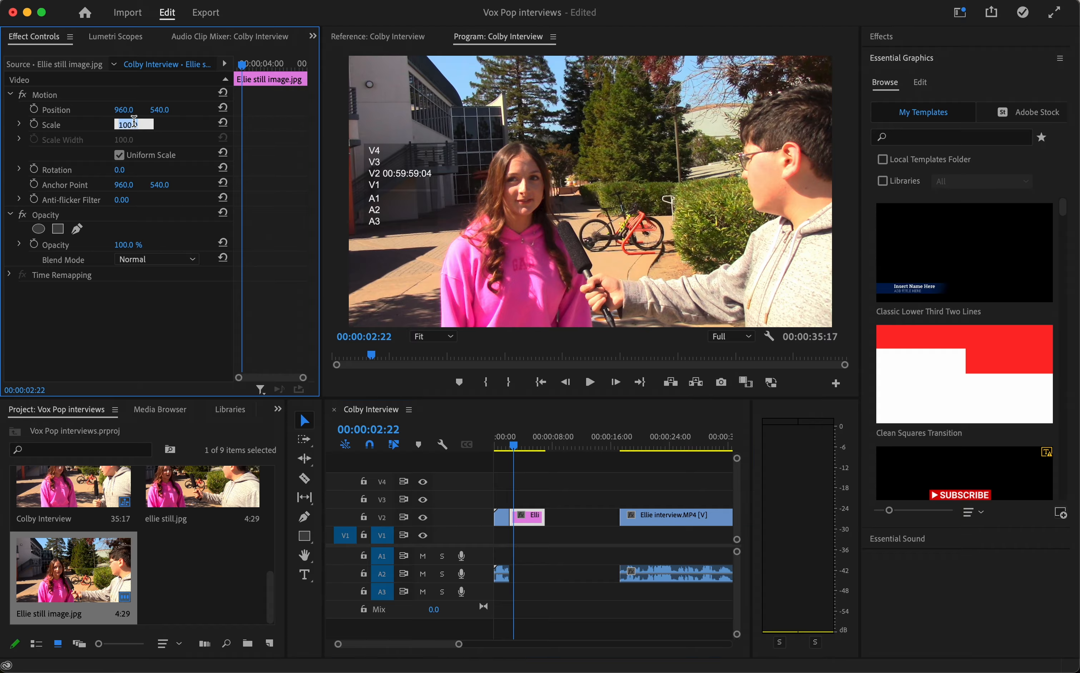
pyautogui.click(188, 133)
pyautogui.moveTo(134, 124); pyautogui.dragTo(186, 125)
pyautogui.click(481, 206)
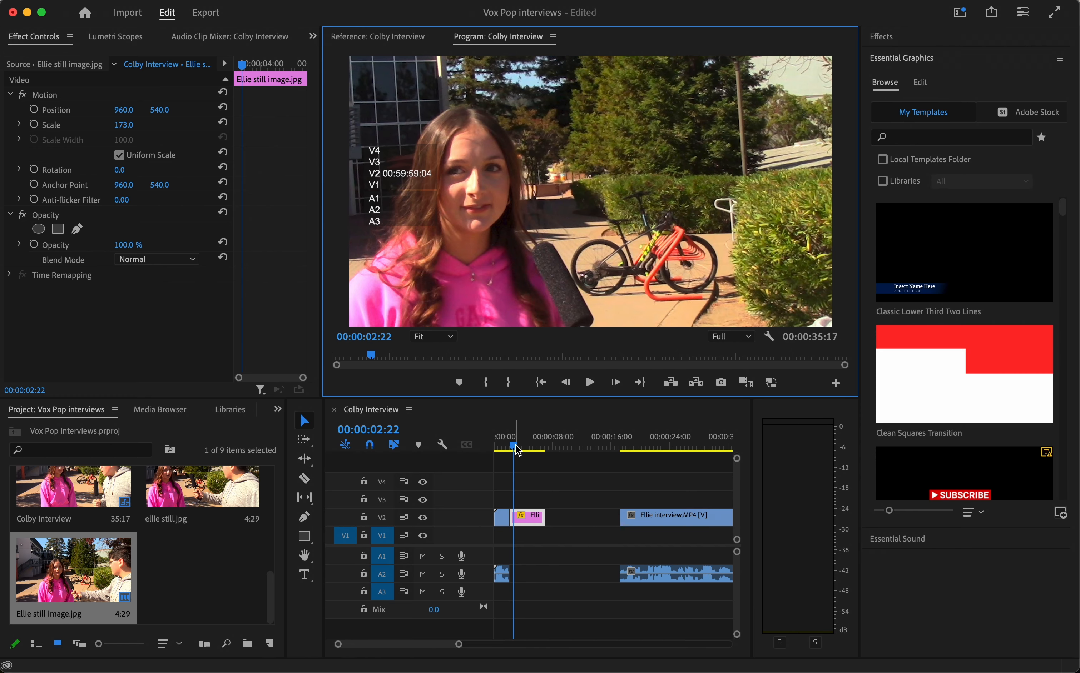
pyautogui.moveTo(517, 450); pyautogui.dragTo(512, 449)
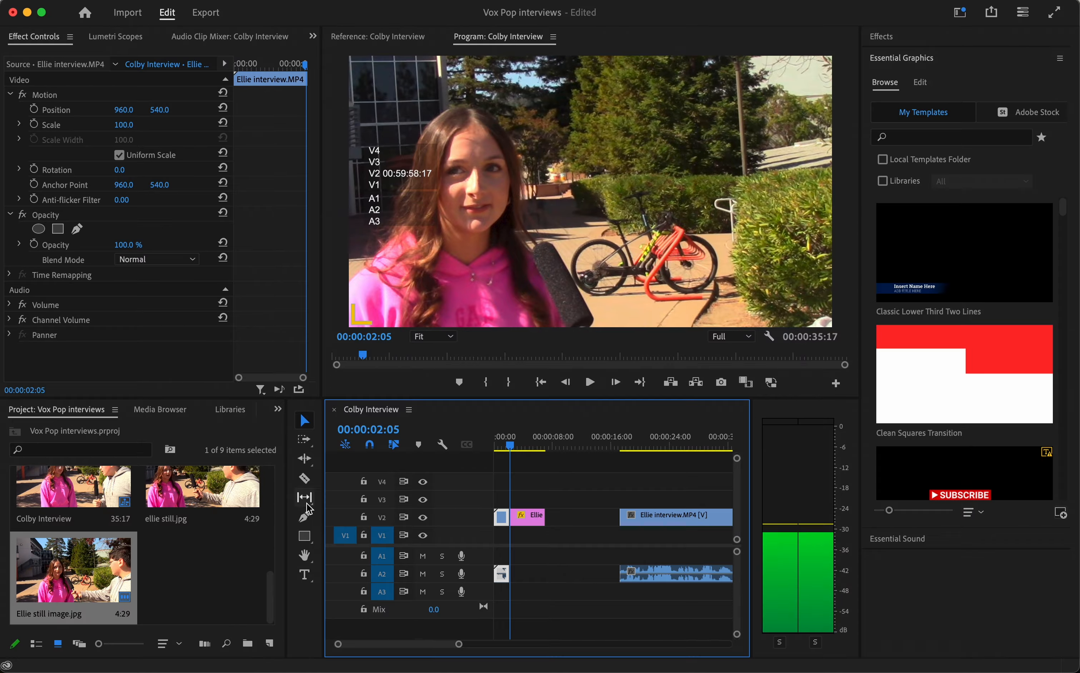
# Step: Add a text box over the trees beside the interviewee's head and enter her first name
pyautogui.click(305, 575)
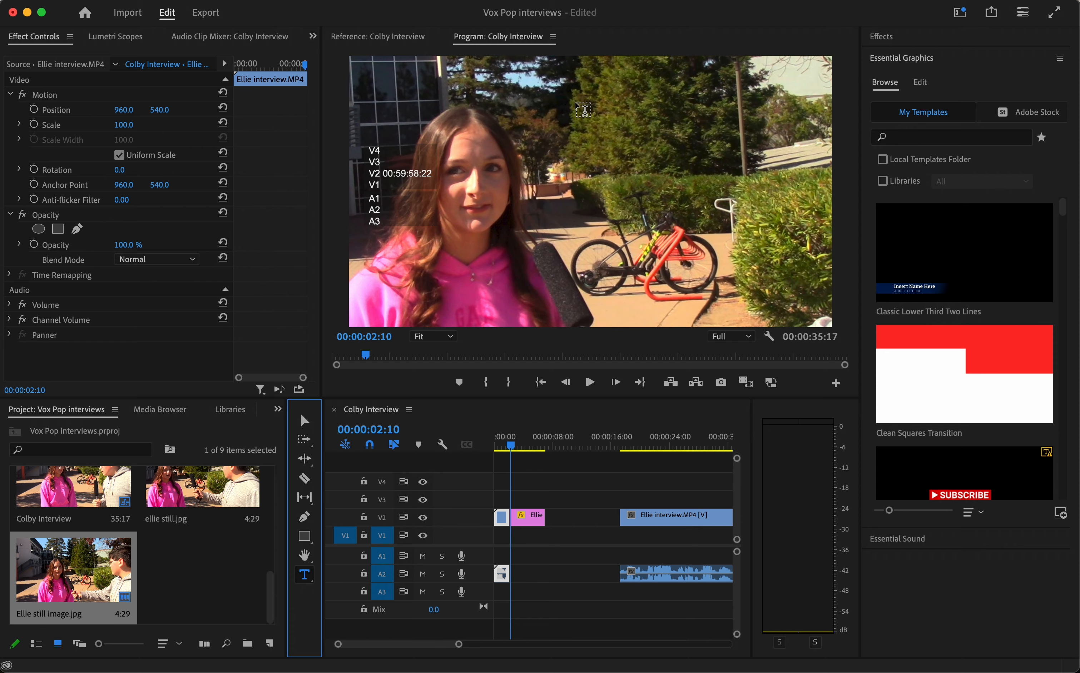
pyautogui.moveTo(600, 124); pyautogui.dragTo(823, 228)
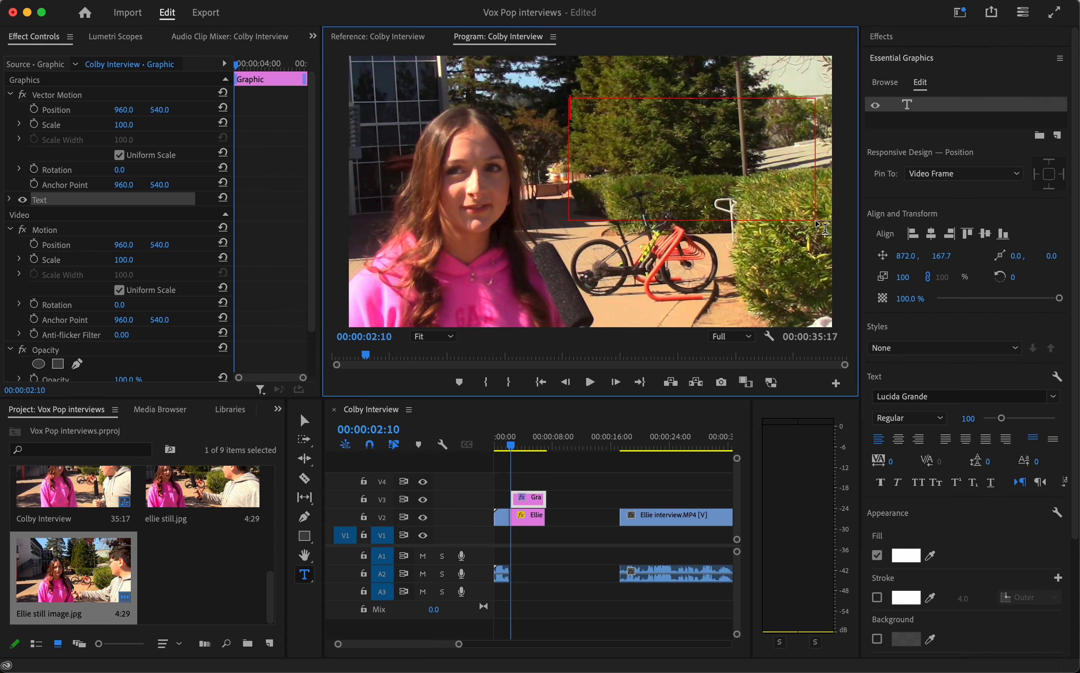
pyautogui.write('Ellie')
pyautogui.click(312, 417)
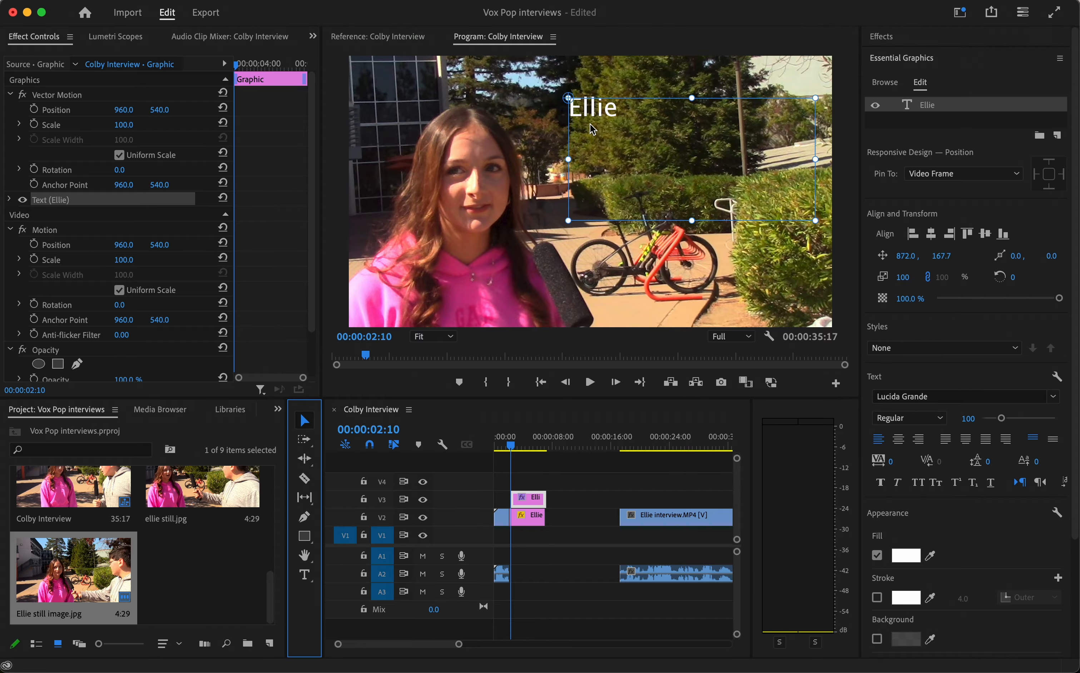
# Step: Enlarge the name title's font size to 314 and change its fill colour to orange
pyautogui.doubleClick(585, 113)
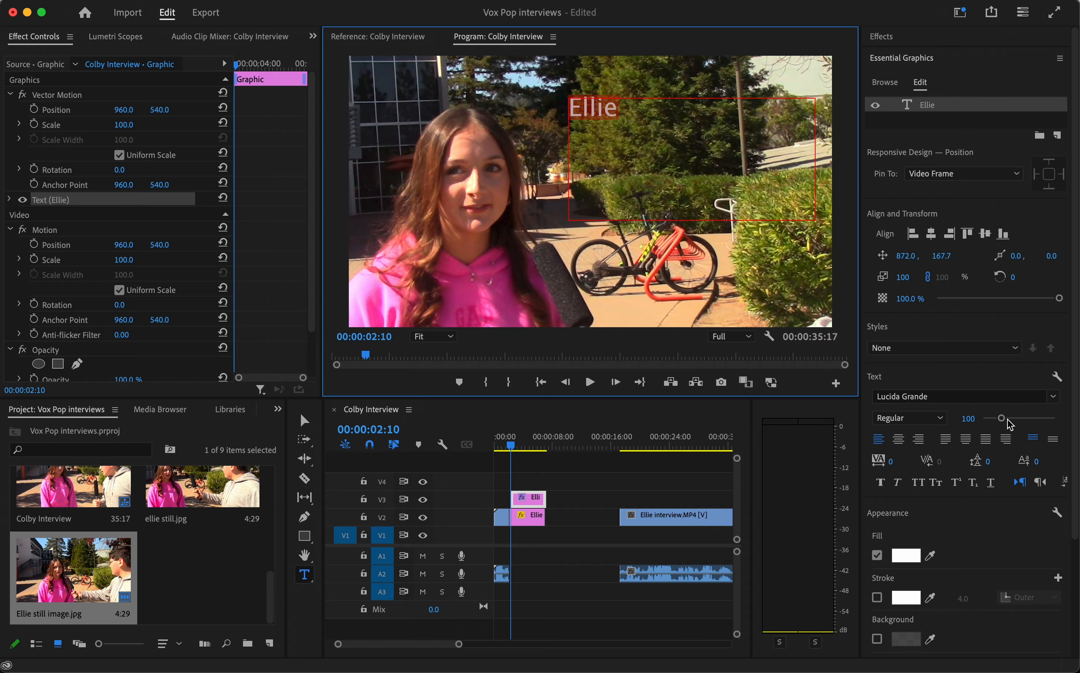
pyautogui.moveTo(1002, 418); pyautogui.dragTo(1032, 419)
pyautogui.click(906, 557)
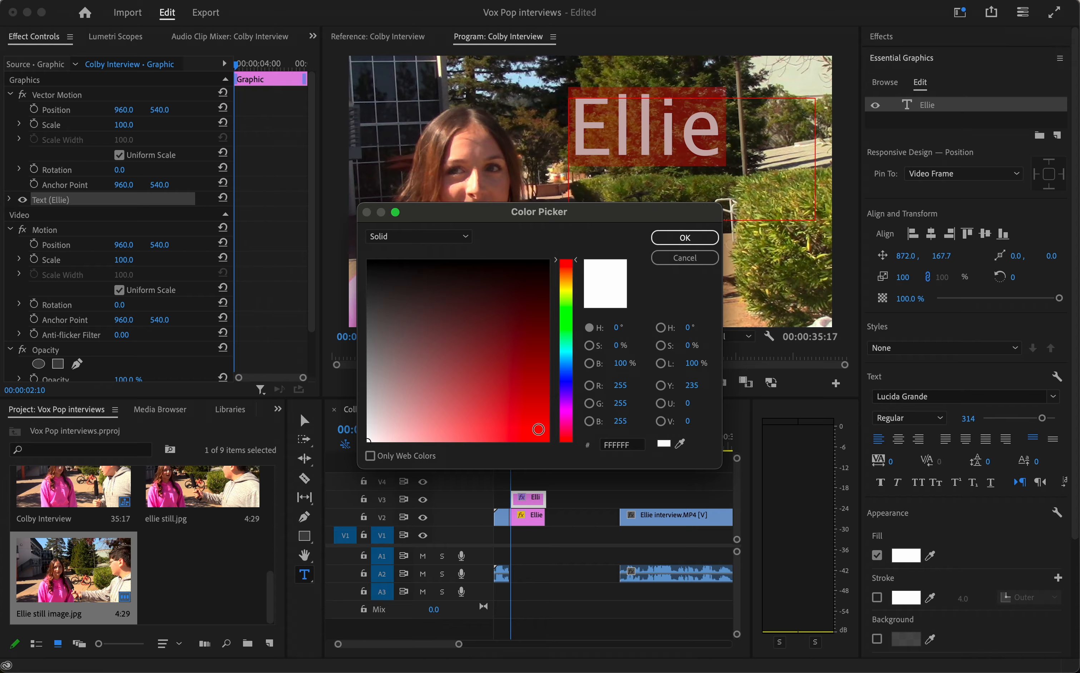
pyautogui.moveTo(566, 285); pyautogui.dragTo(566, 272)
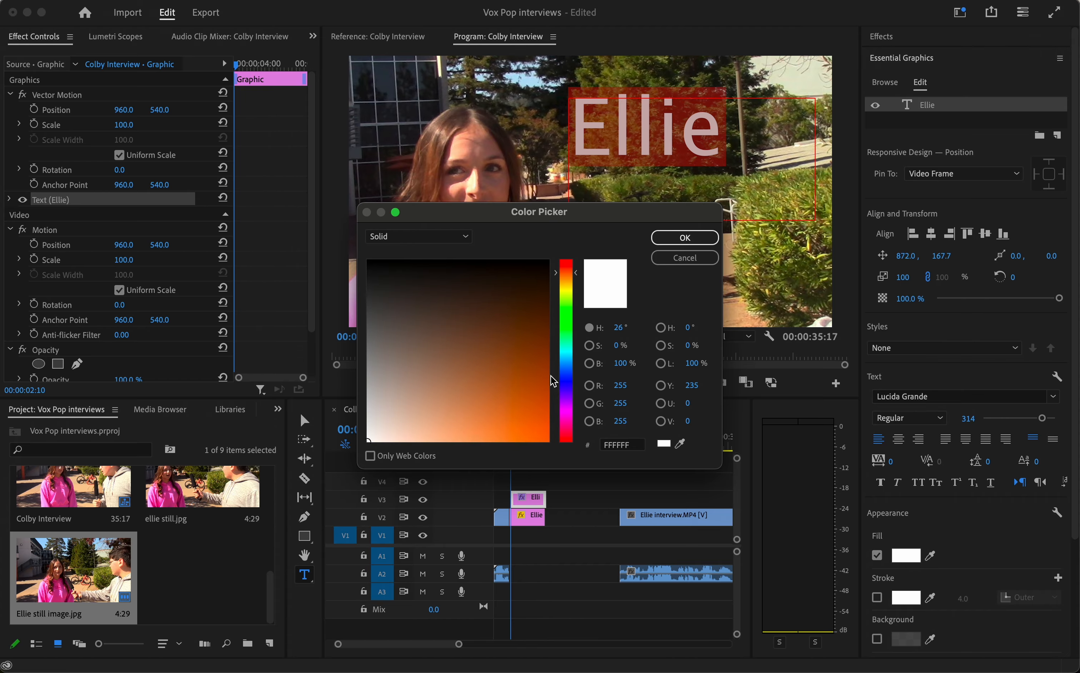
pyautogui.click(531, 415)
pyautogui.click(685, 237)
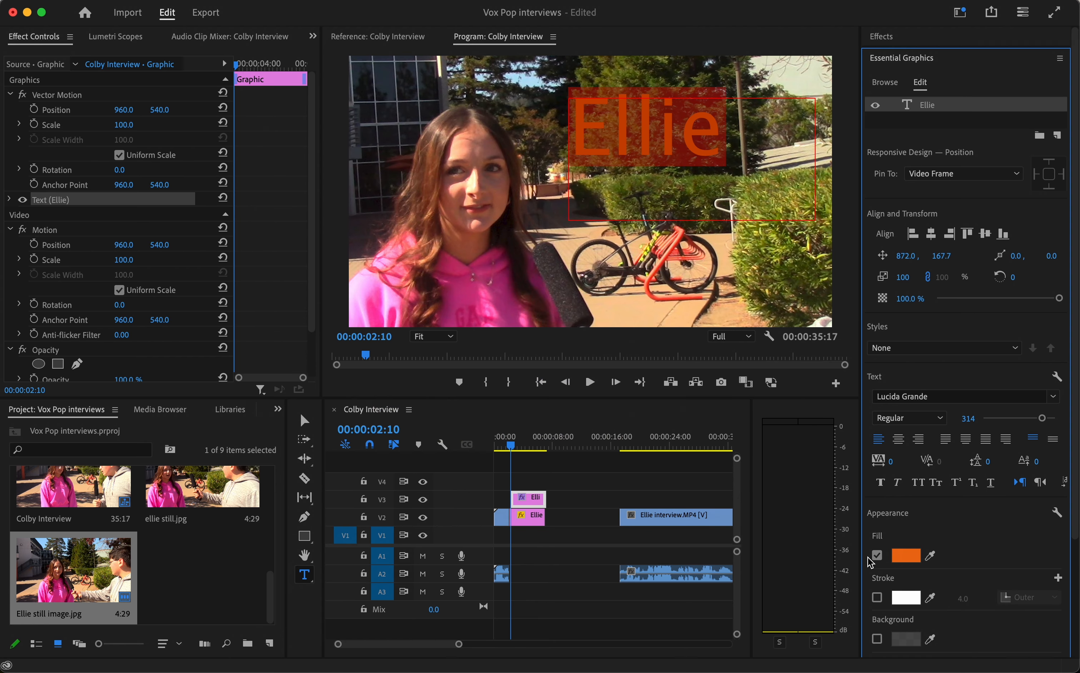
# Step: Enable a white outer stroke on the name title and narrow its text box to fit the word
pyautogui.click(877, 597)
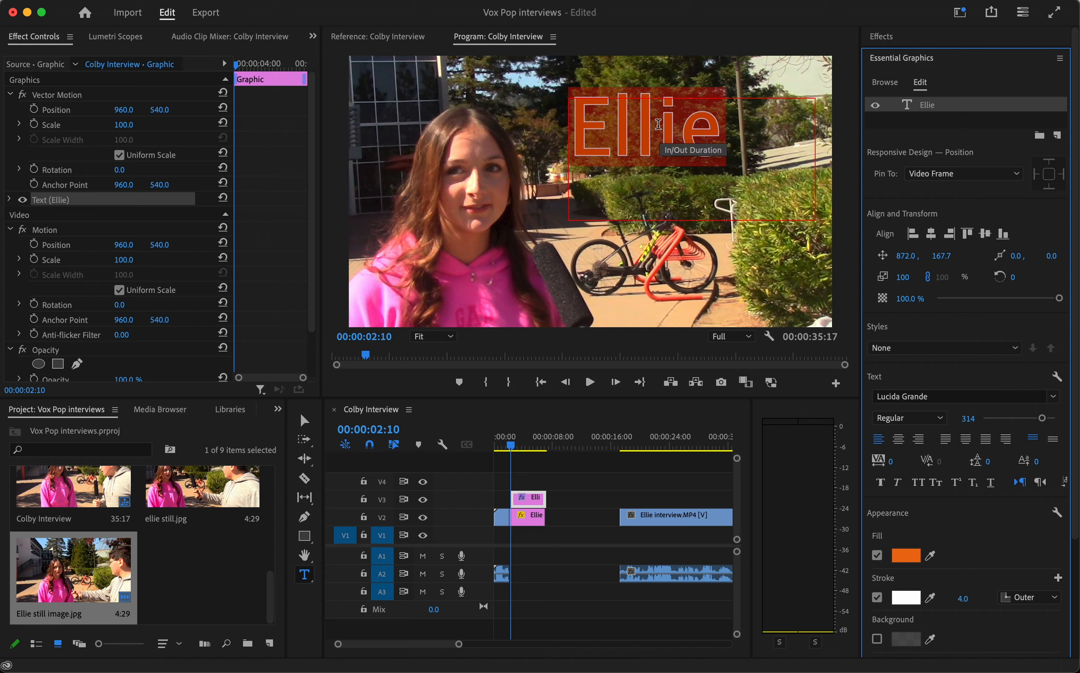
pyautogui.click(306, 420)
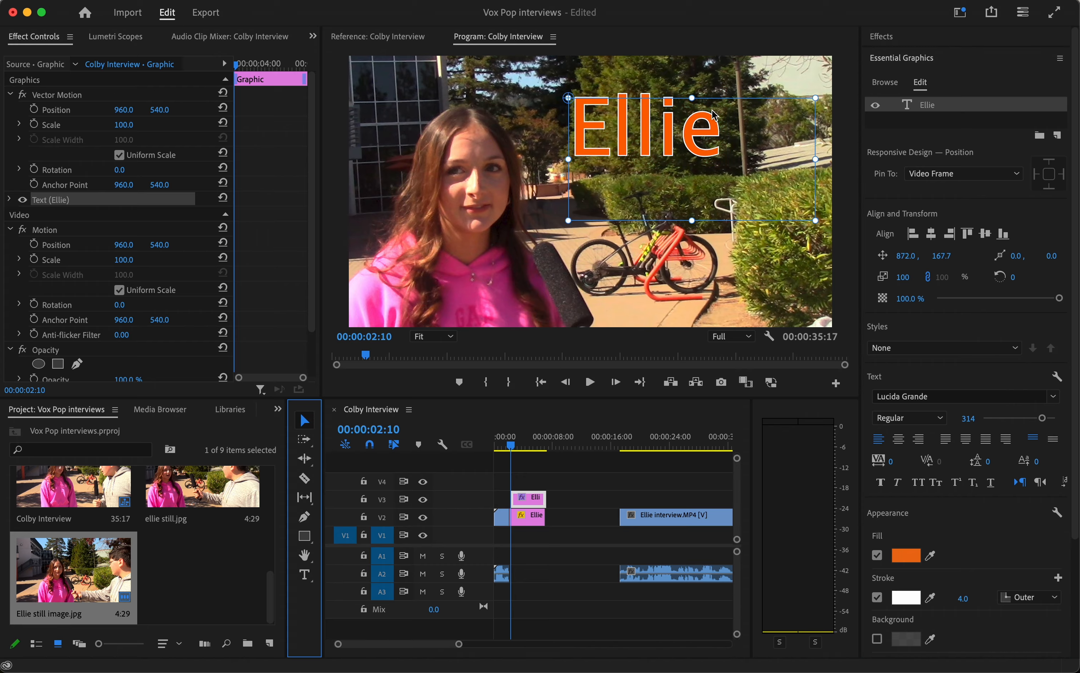
pyautogui.moveTo(810, 159); pyautogui.dragTo(734, 157)
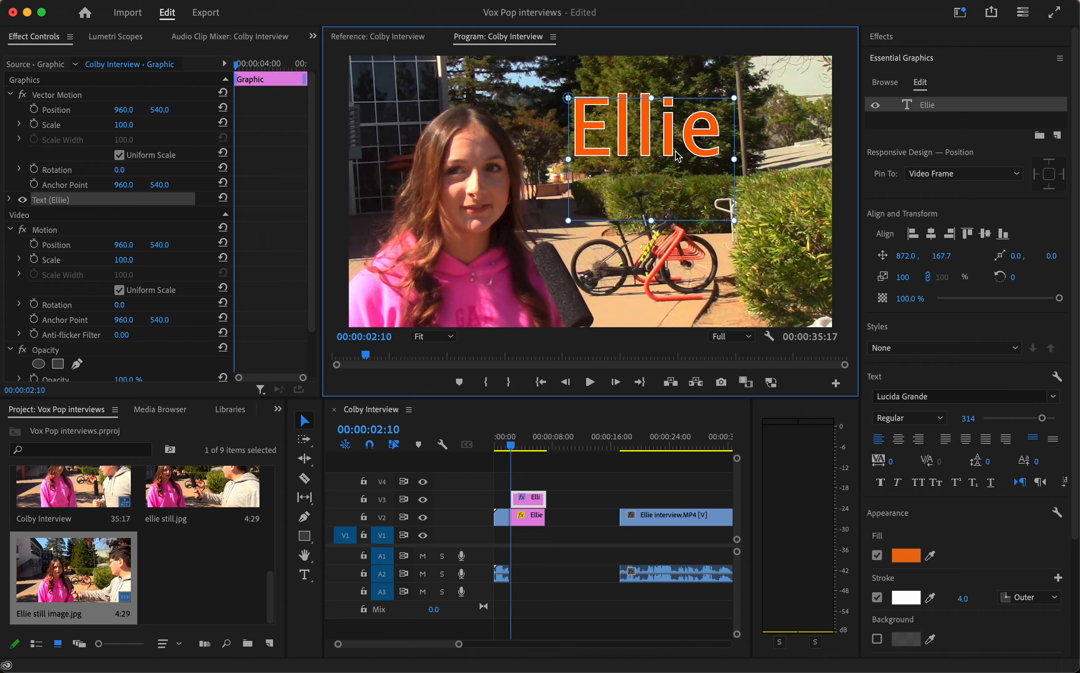
# Step: Switch to the browser at dafont.com and download the Super Meatball font from the recently added fonts
pyautogui.click(127, 653)
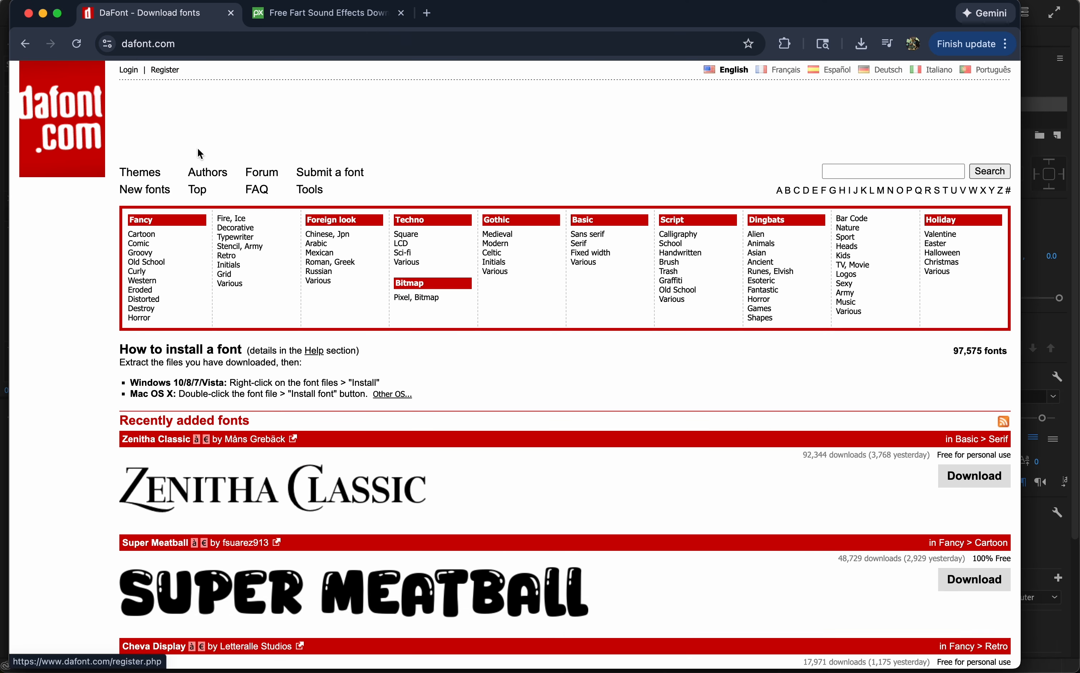
pyautogui.scroll(-3, 481, 482)
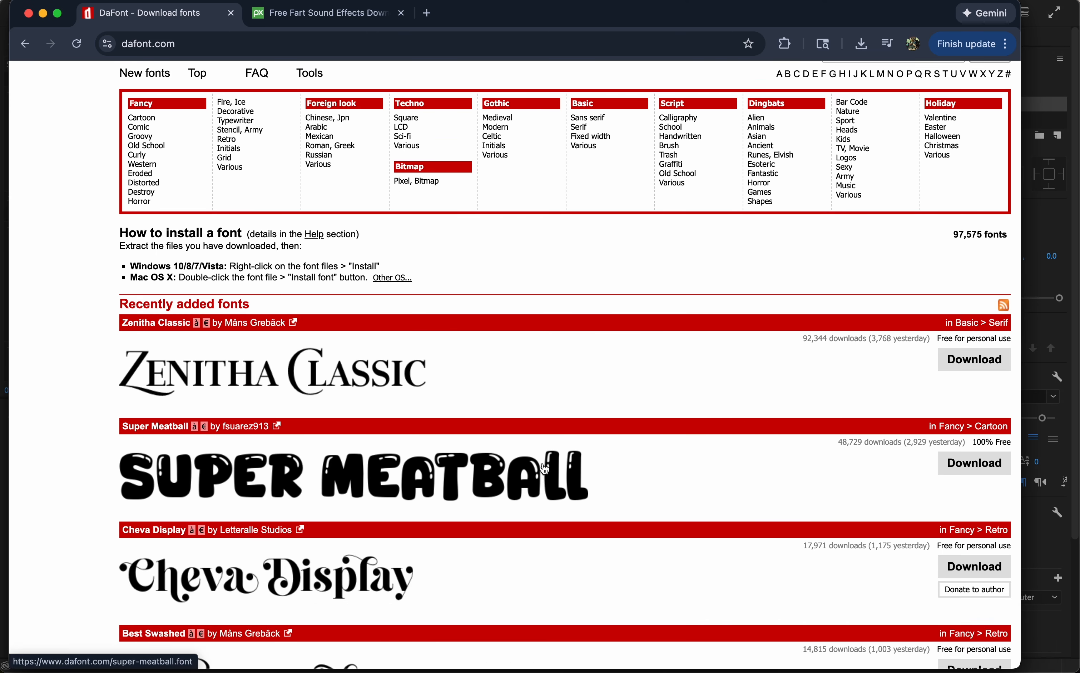
pyautogui.click(958, 465)
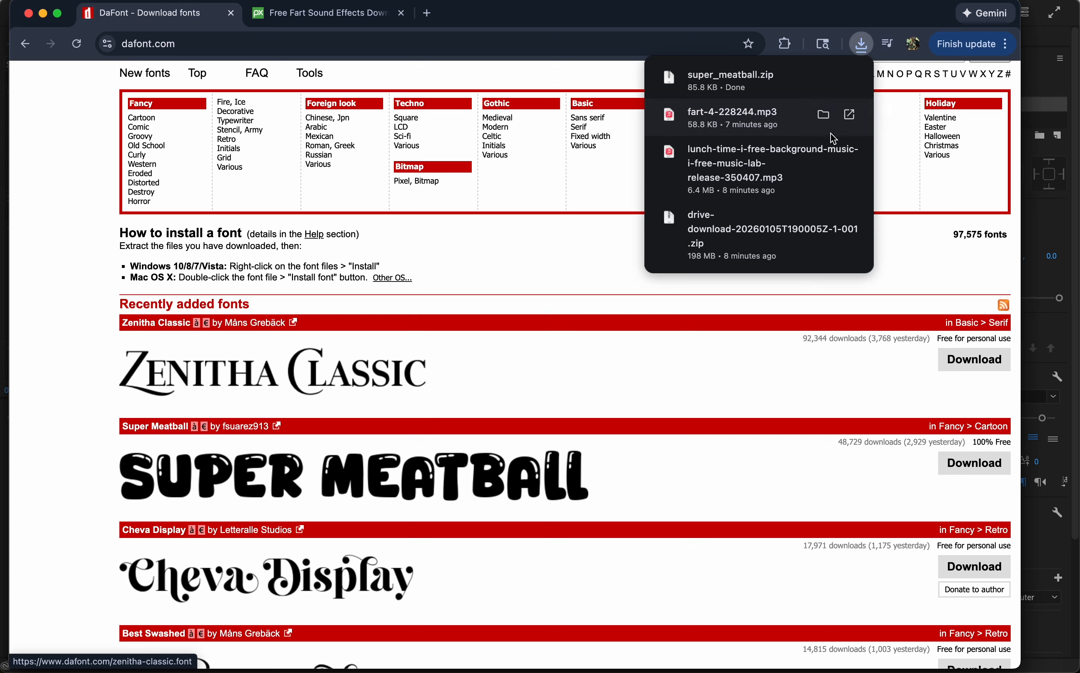
# Step: Open the downloaded super_meatball.zip and install the extracted Super Meatball.ttf font
pyautogui.click(716, 80)
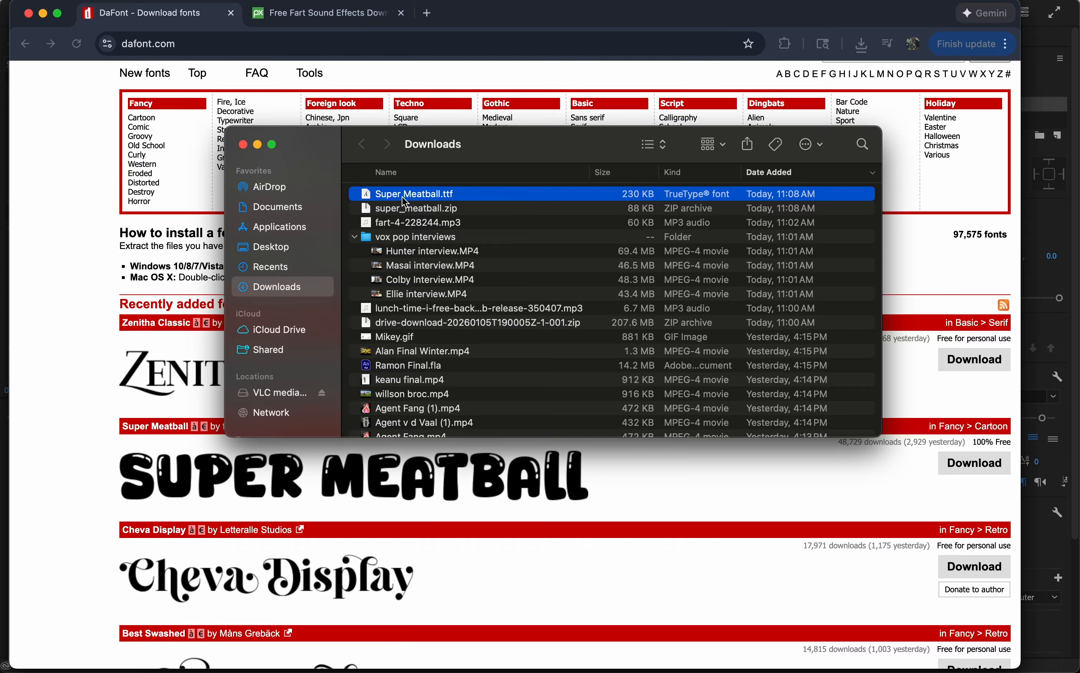
pyautogui.doubleClick(464, 195)
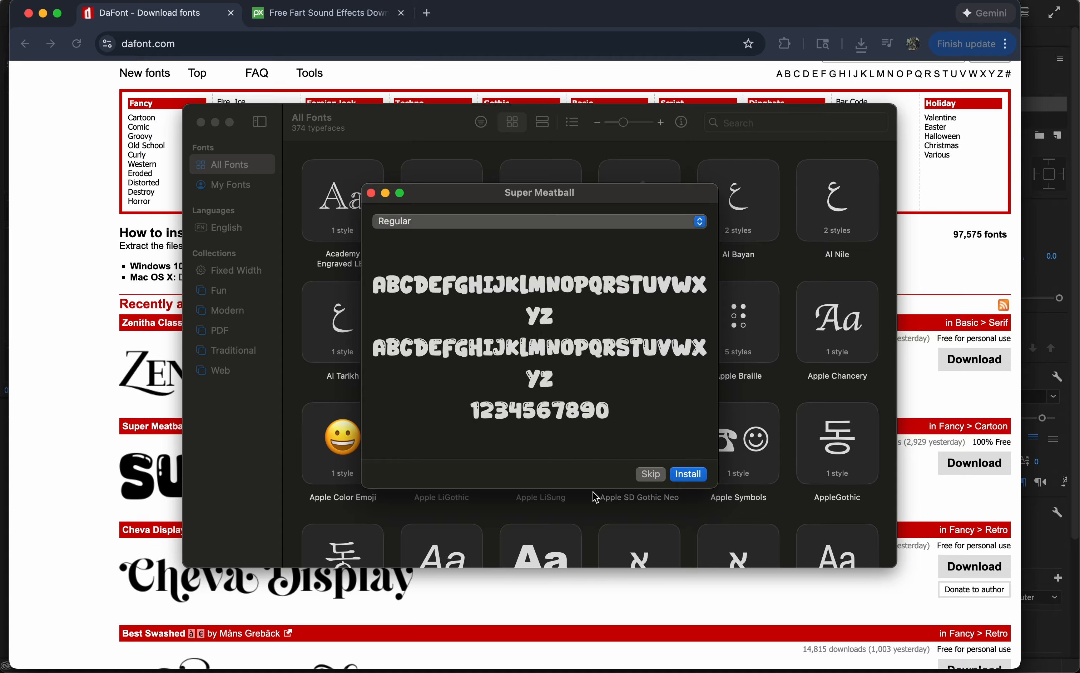
pyautogui.click(688, 474)
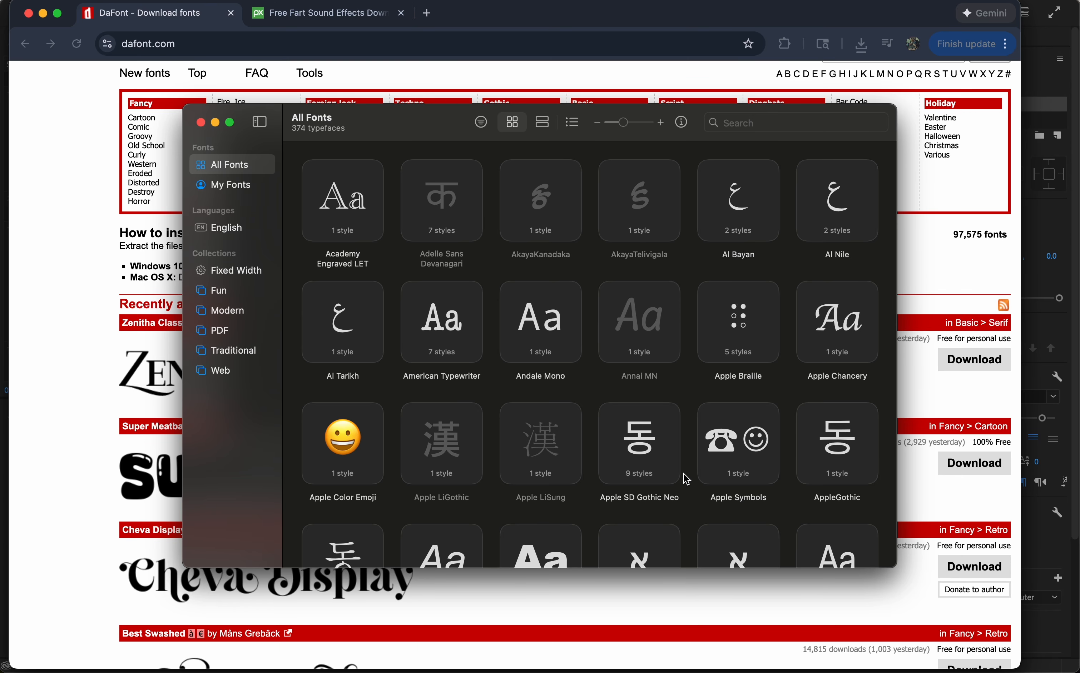
# Step: Switch back to Premiere Pro, change the name title's font to Super Meatball and shorten the height of its text box
pyautogui.click(201, 123)
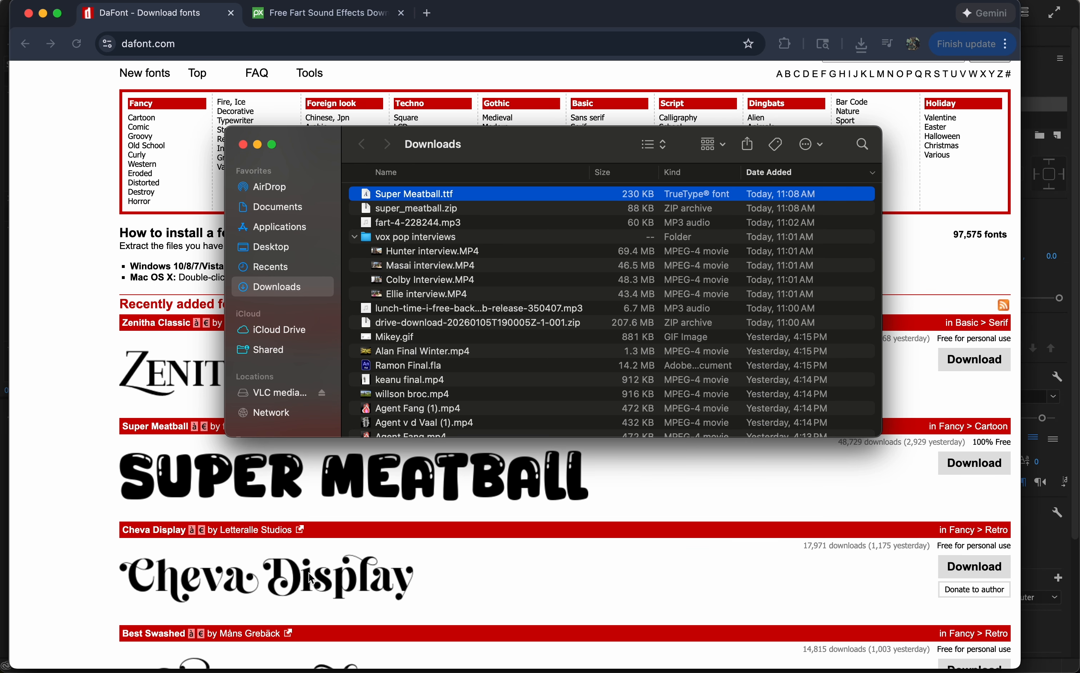
pyautogui.click(243, 144)
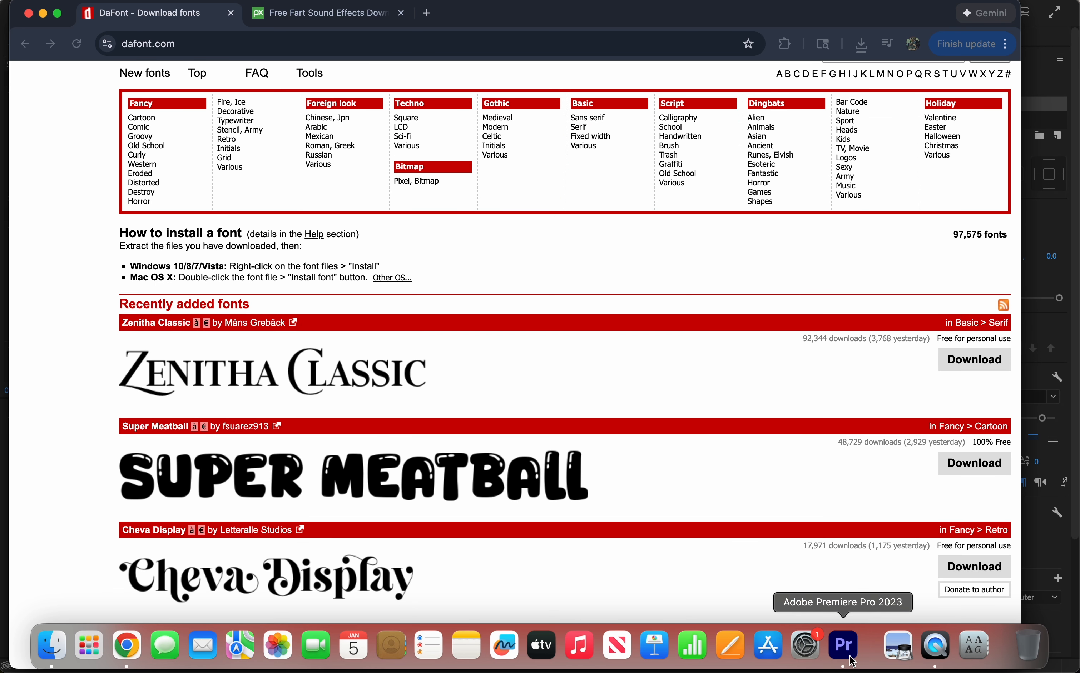
pyautogui.click(841, 644)
pyautogui.click(961, 400)
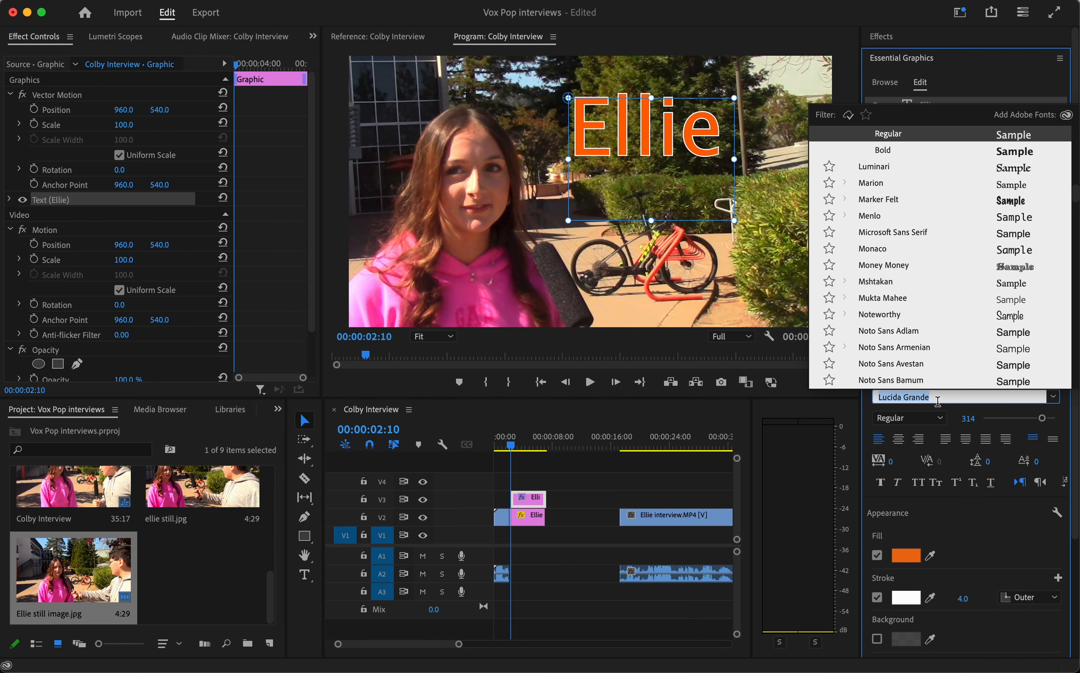
pyautogui.write('super')
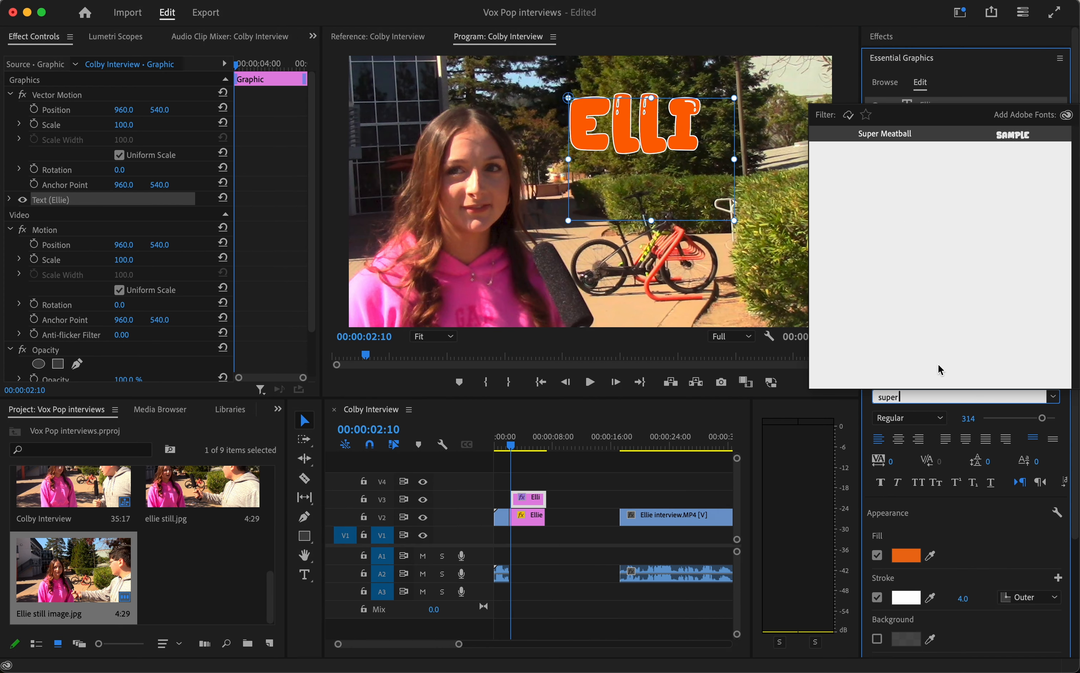
pyautogui.click(935, 135)
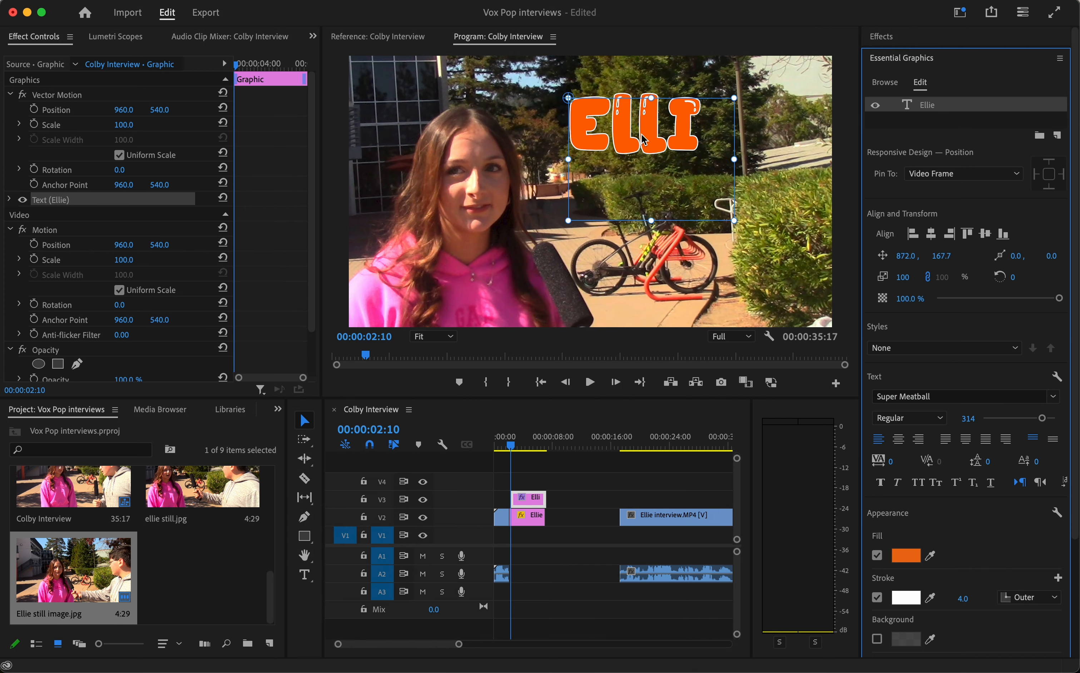
pyautogui.moveTo(653, 218); pyautogui.dragTo(653, 170)
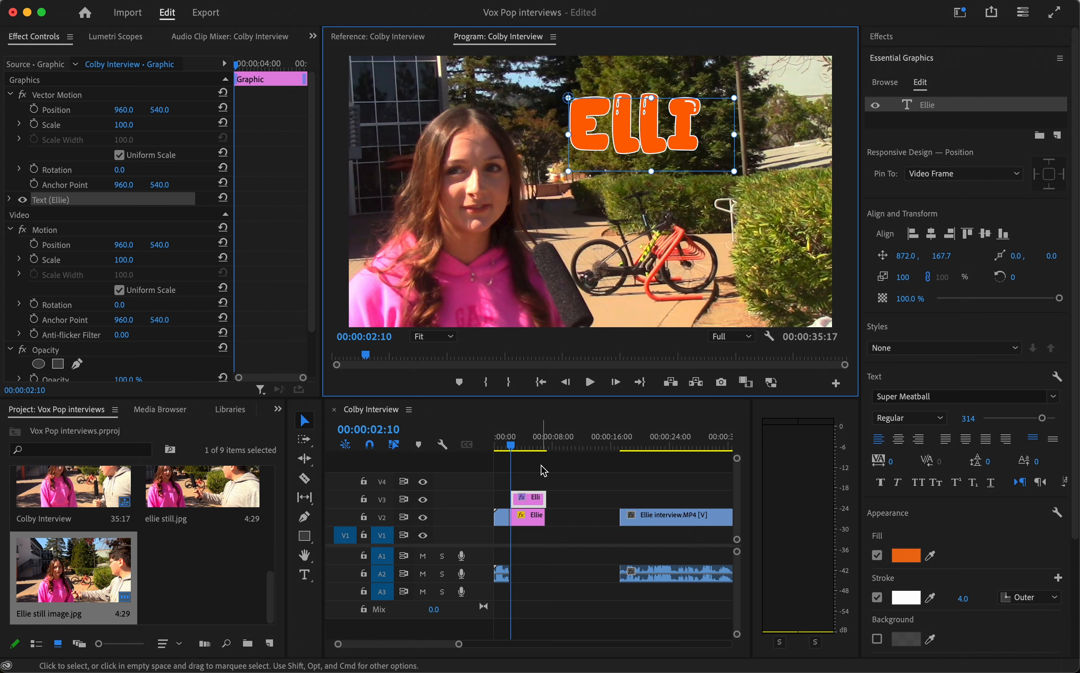
# Step: Play the sequence from its opening interview clip into the freeze frame to preview the restyled name title
pyautogui.moveTo(511, 445); pyautogui.dragTo(485, 452)
pyautogui.press('space')
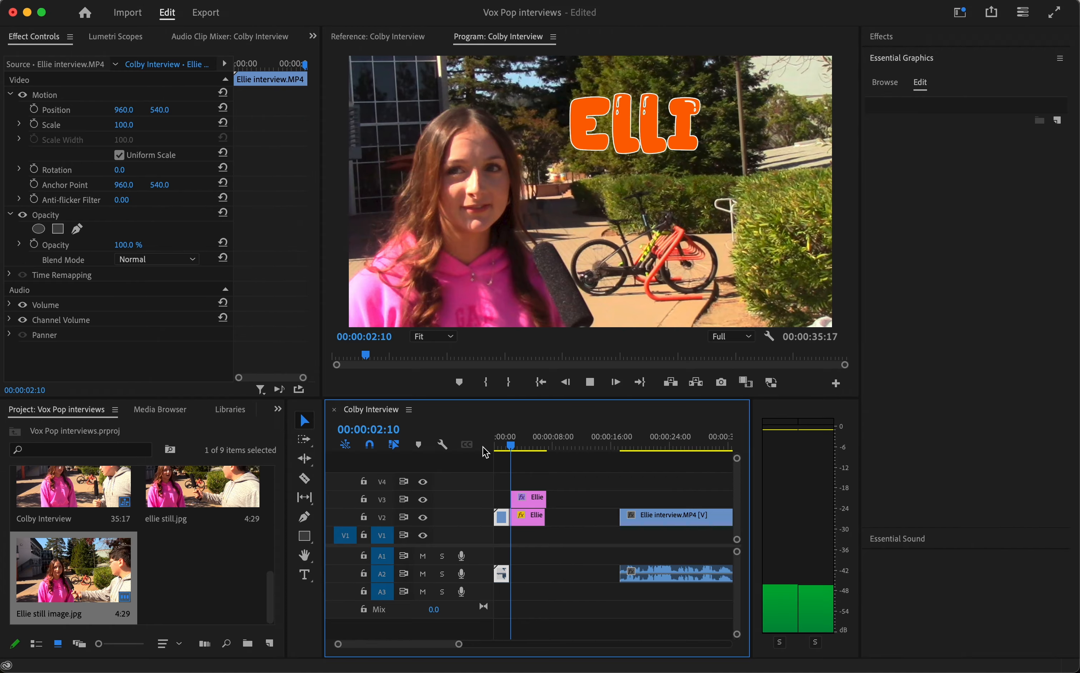
pyautogui.press('space')
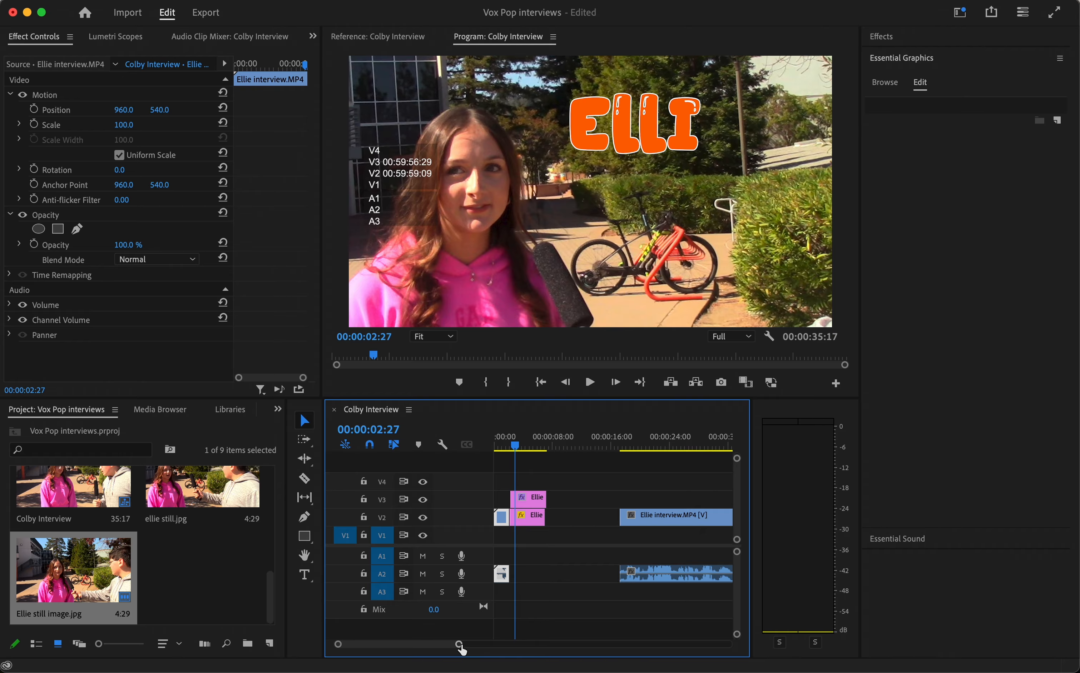
pyautogui.moveTo(460, 645); pyautogui.dragTo(406, 645)
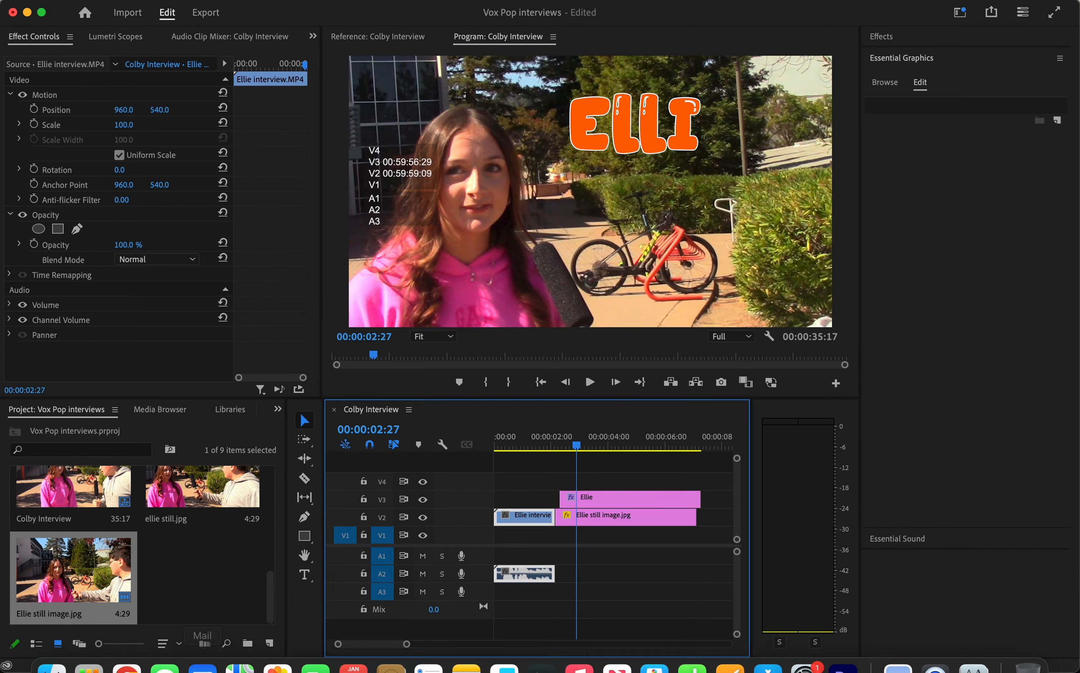
# Step: Switch to the browser to view the Pixabay sound effects page, and return to Premiere Pro
pyautogui.click(127, 646)
pyautogui.click(270, 16)
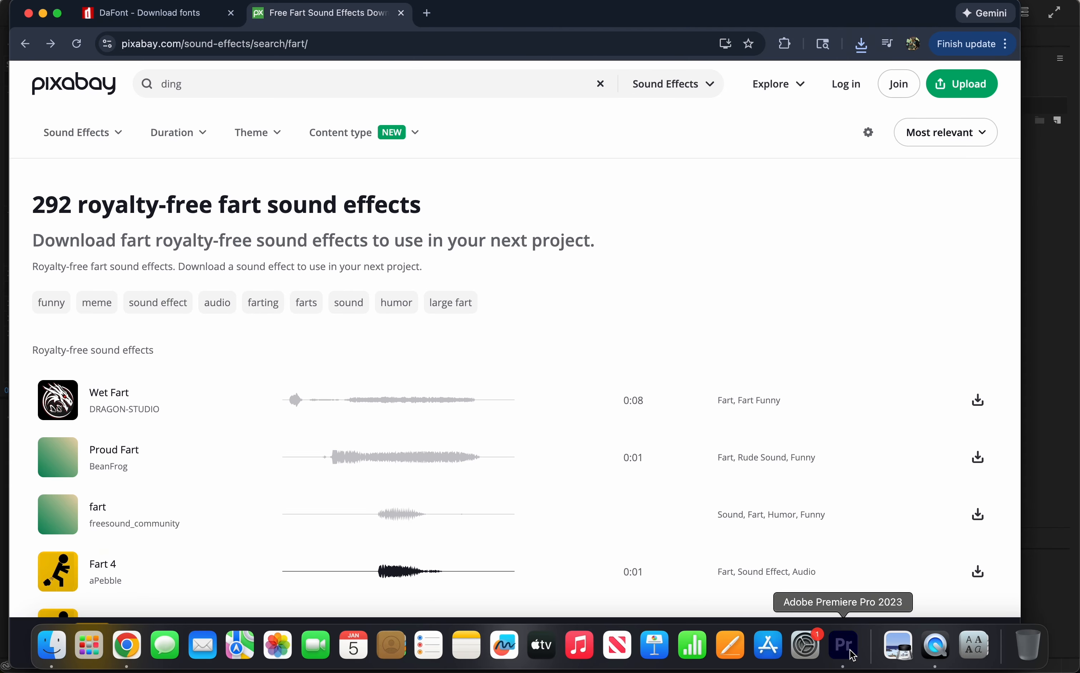
pyautogui.click(846, 650)
# Step: Search the Downloads folder for "fart" and import the fart-4-228244 MP3 into the project
pyautogui.scroll(7, 247, 561)
pyautogui.scroll(-7, 247, 561)
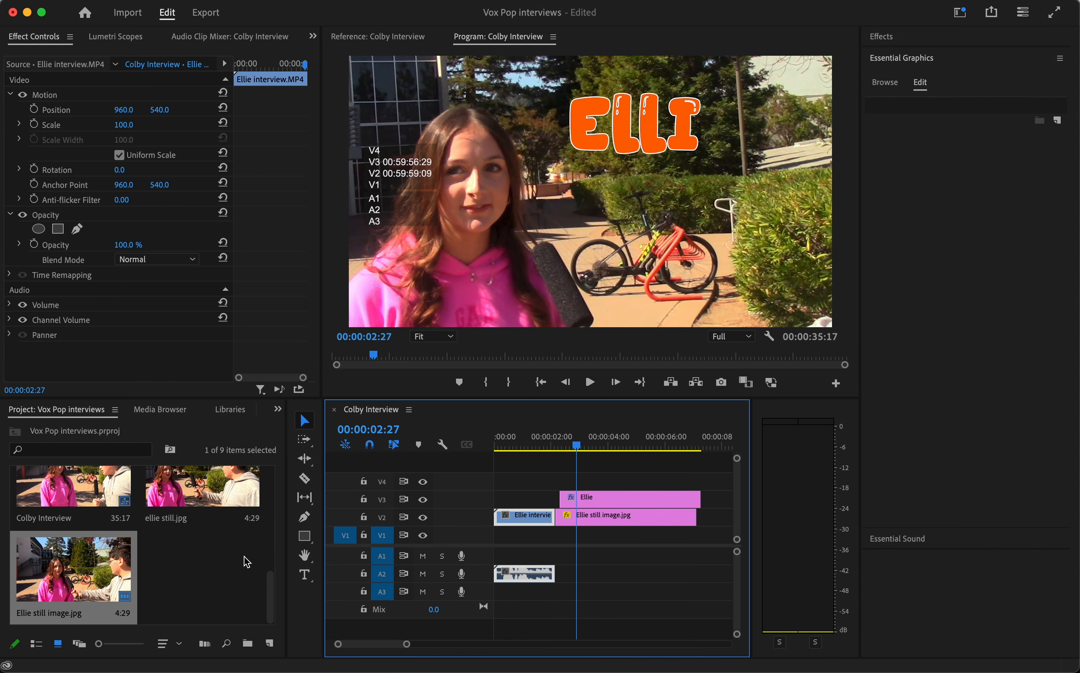
pyautogui.scroll(3, 246, 560)
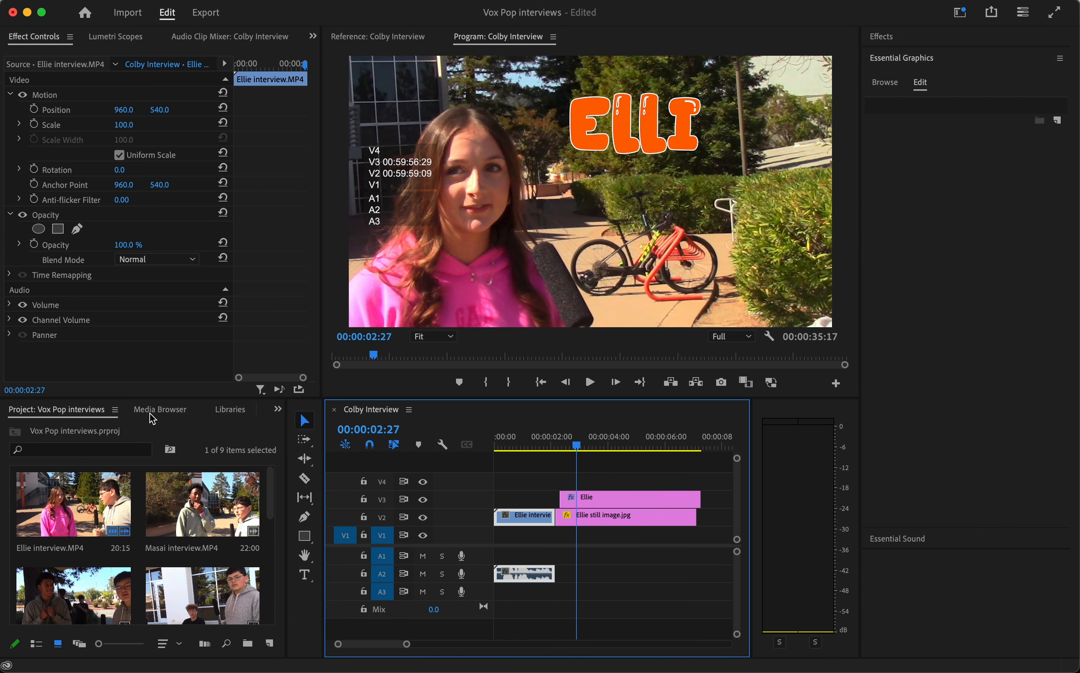
pyautogui.click(128, 13)
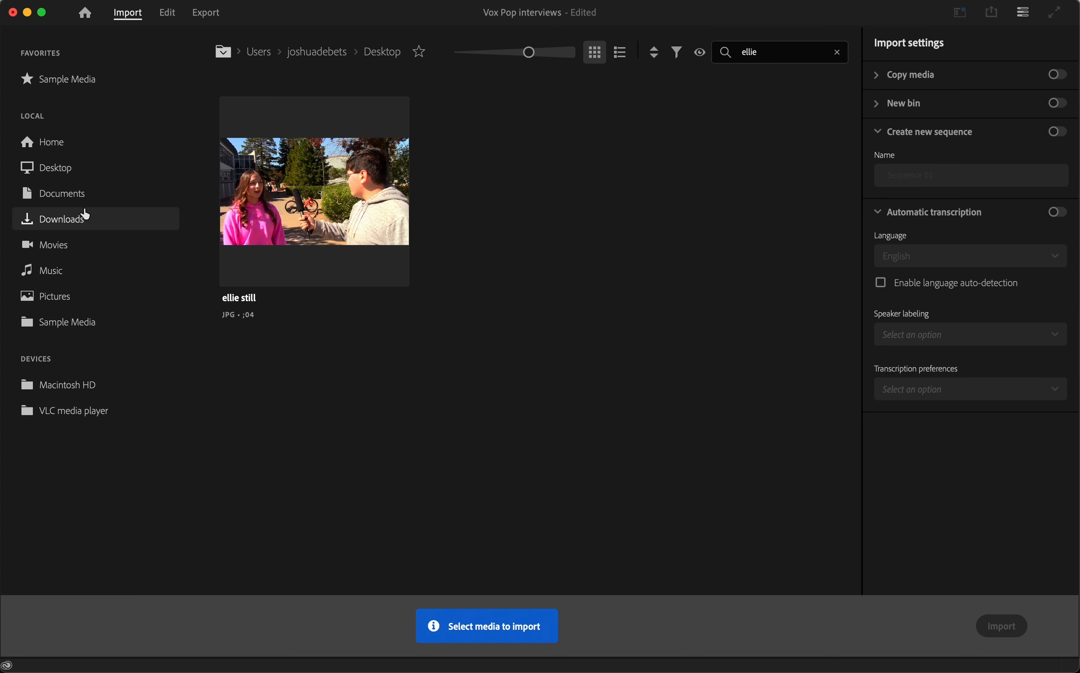
pyautogui.click(85, 218)
pyautogui.click(766, 54)
pyautogui.write('fart')
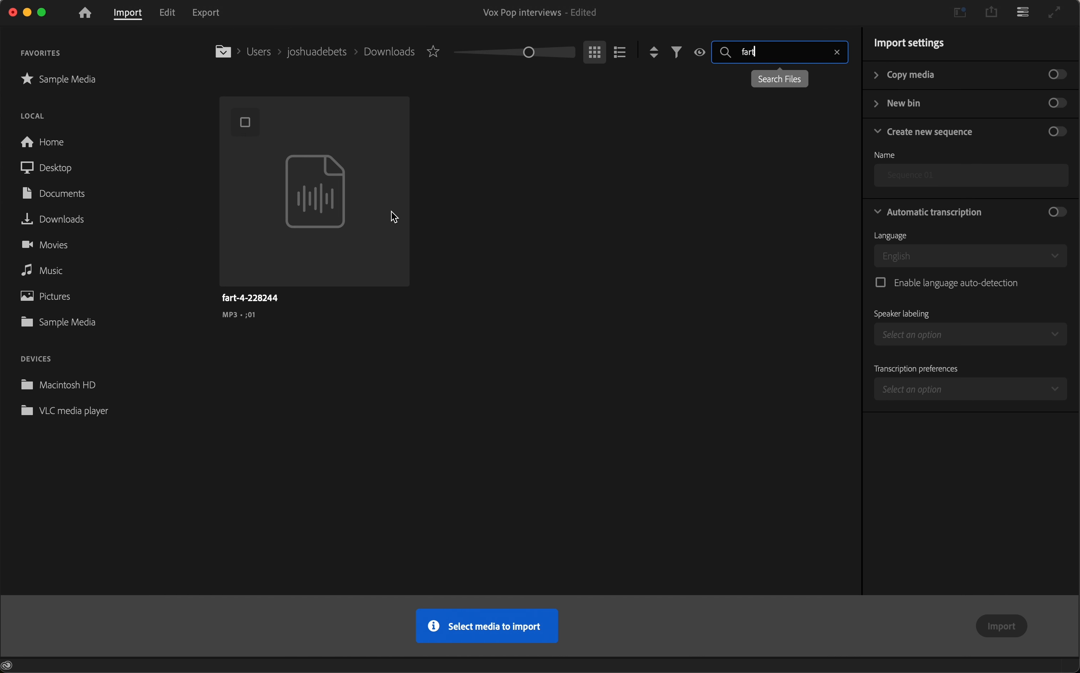
pyautogui.click(369, 218)
pyautogui.click(1040, 625)
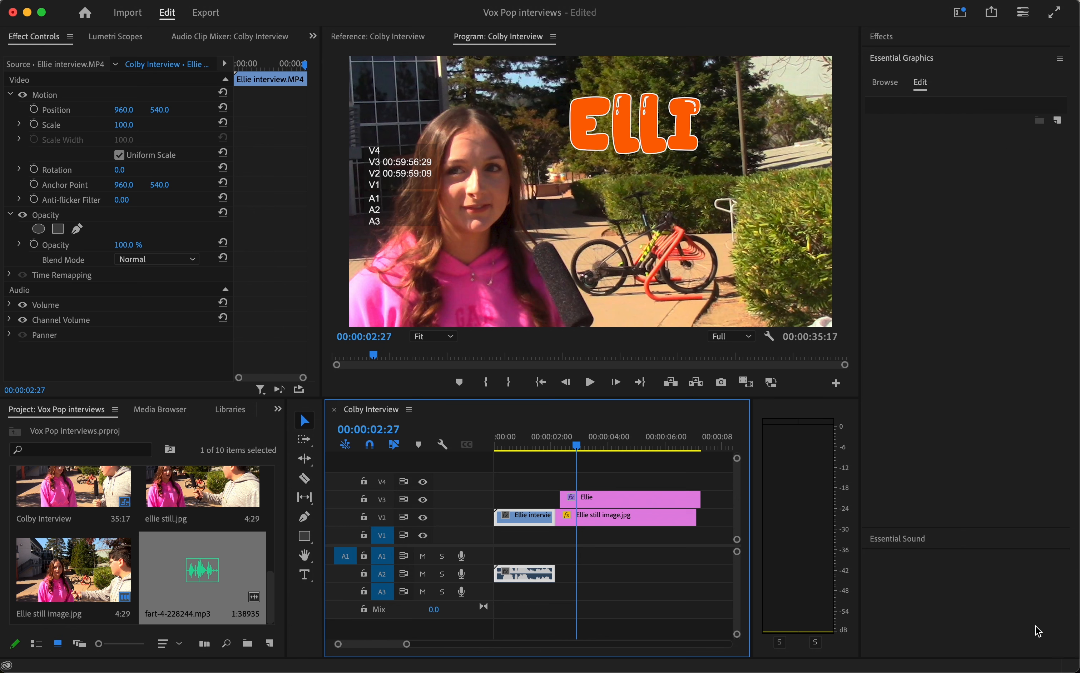
# Step: Add fart-4-228244.mp3 to audio track A1, trim off its quiet beginning and align it with the start of the name title
pyautogui.moveTo(273, 581); pyautogui.dragTo(591, 559)
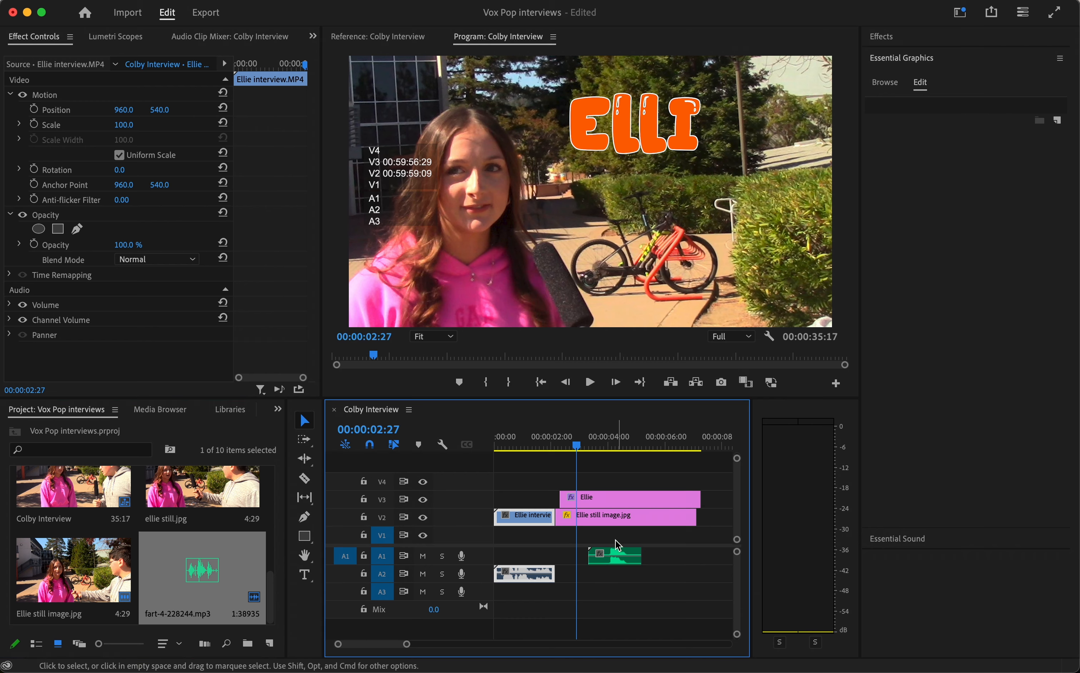
pyautogui.moveTo(577, 447); pyautogui.dragTo(606, 449)
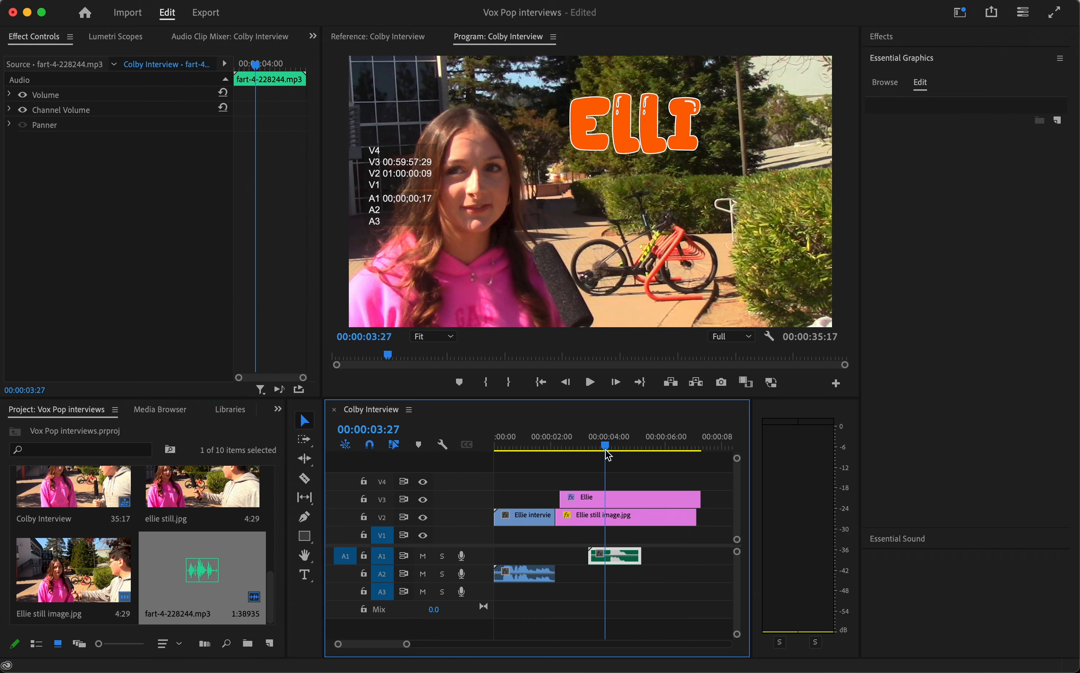
pyautogui.moveTo(589, 559)
pyautogui.mouseDown()
pyautogui.moveTo(605, 561)
pyautogui.moveTo(584, 556)
pyautogui.mouseUp()
# Step: Play the sequence from the start to check the sound effect's timing against the freeze frame and title
pyautogui.moveTo(555, 447); pyautogui.dragTo(495, 449)
pyautogui.press('space')
pyautogui.press('space')
pyautogui.press('space')
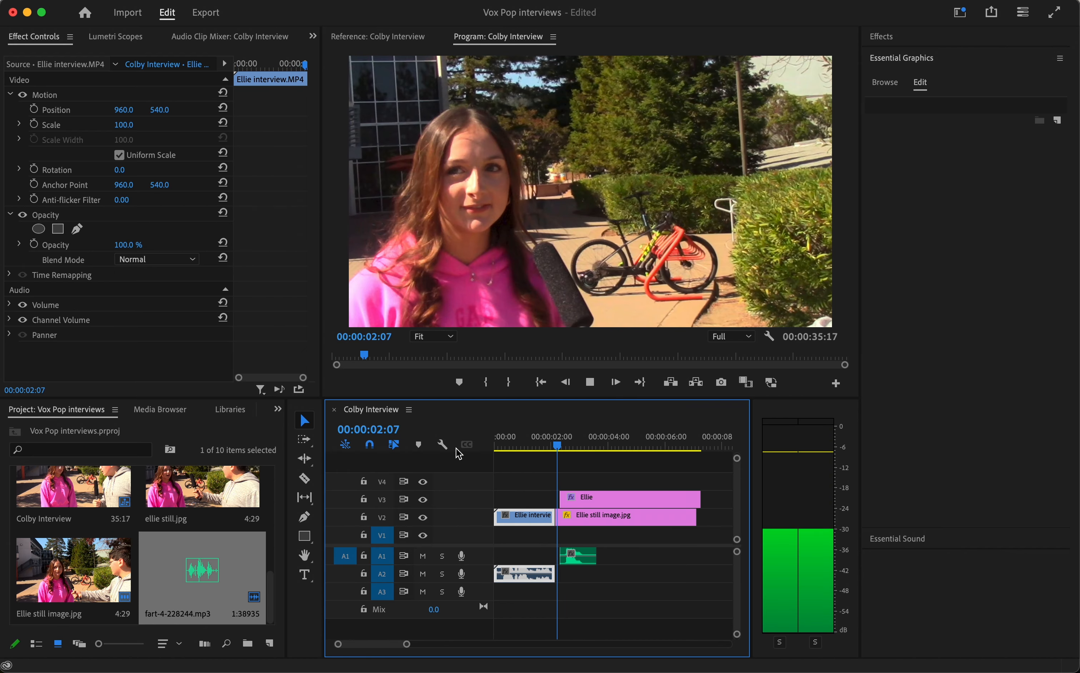
pyautogui.press('space')
# Step: Trim the still image and the name title so that both end at 00:00:04:00
pyautogui.press('space')
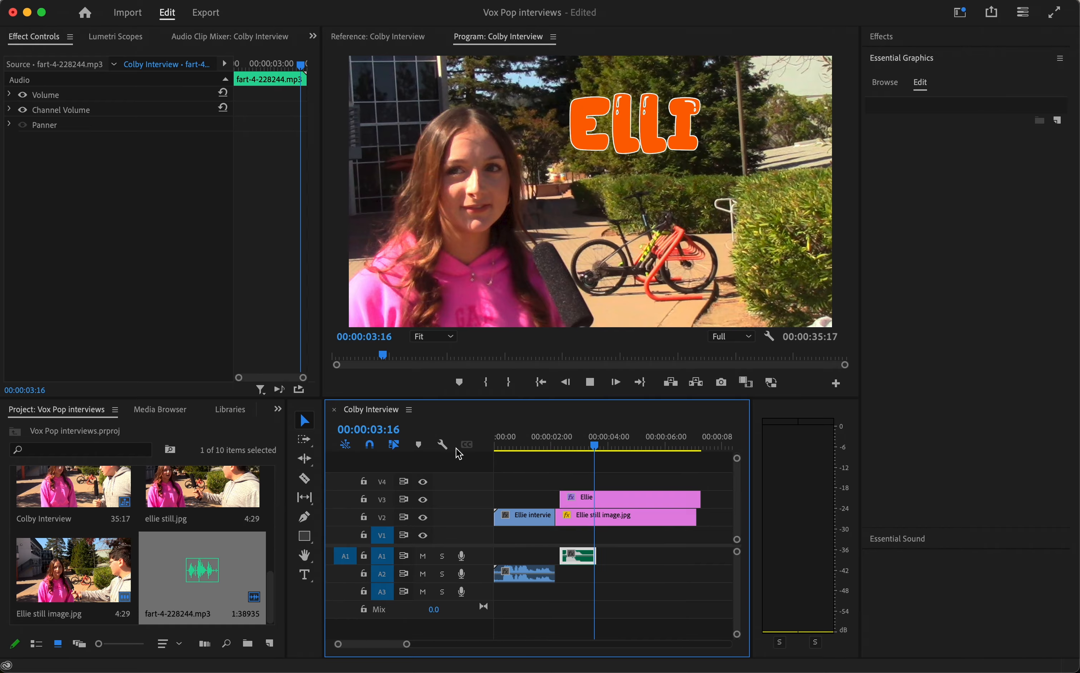
pyautogui.press('space')
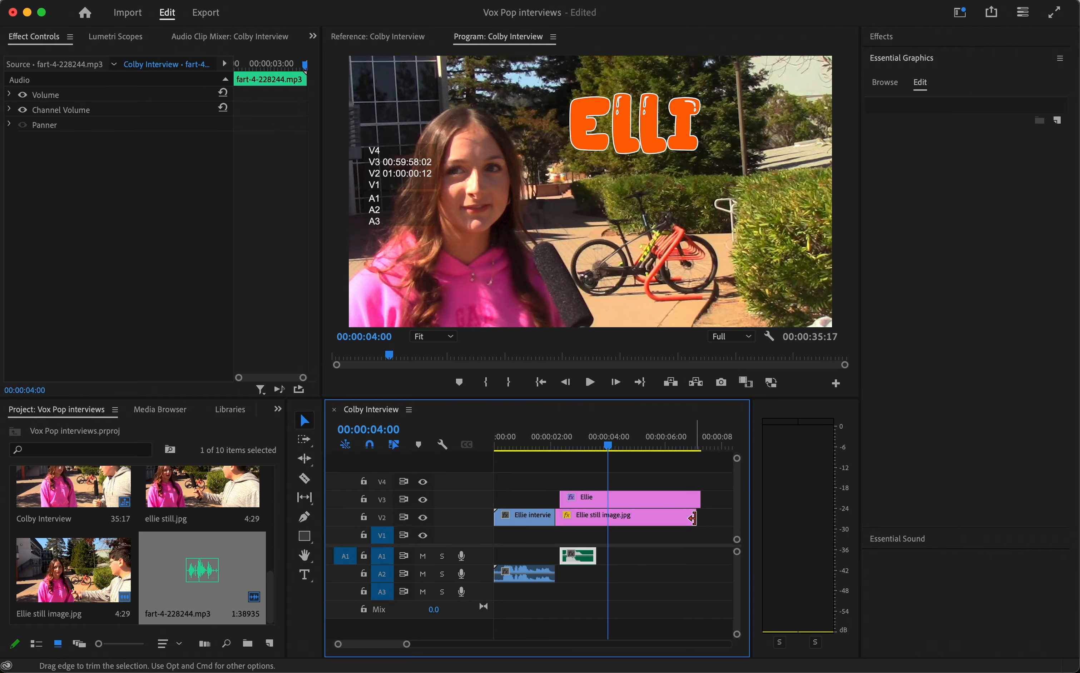
pyautogui.moveTo(693, 518); pyautogui.dragTo(607, 526)
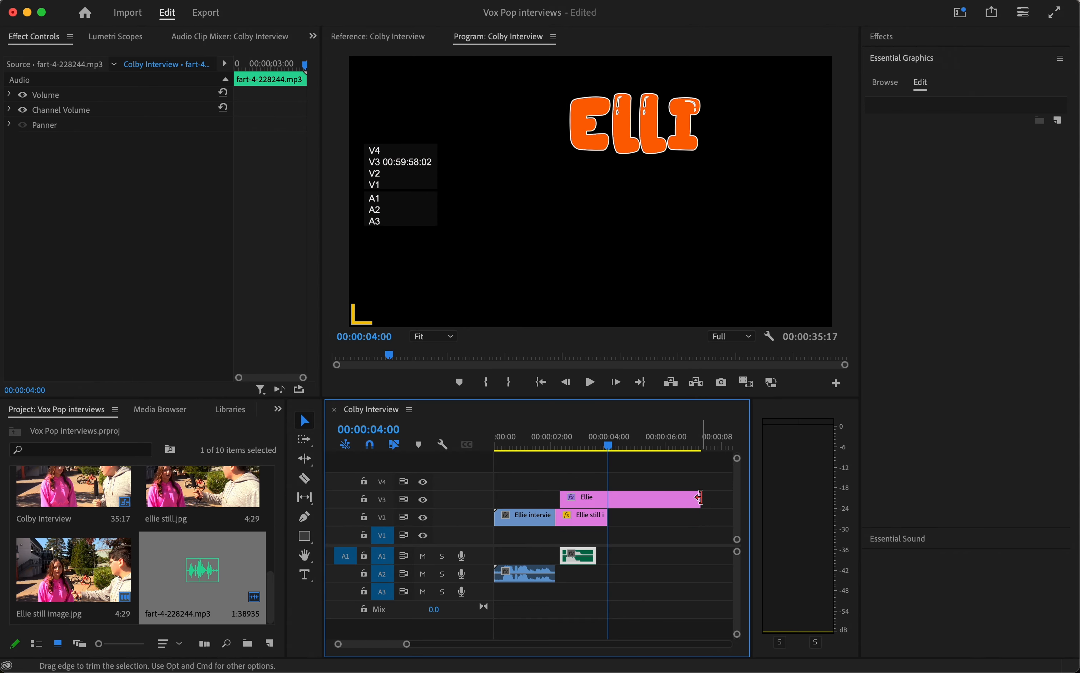
pyautogui.moveTo(699, 498); pyautogui.dragTo(614, 504)
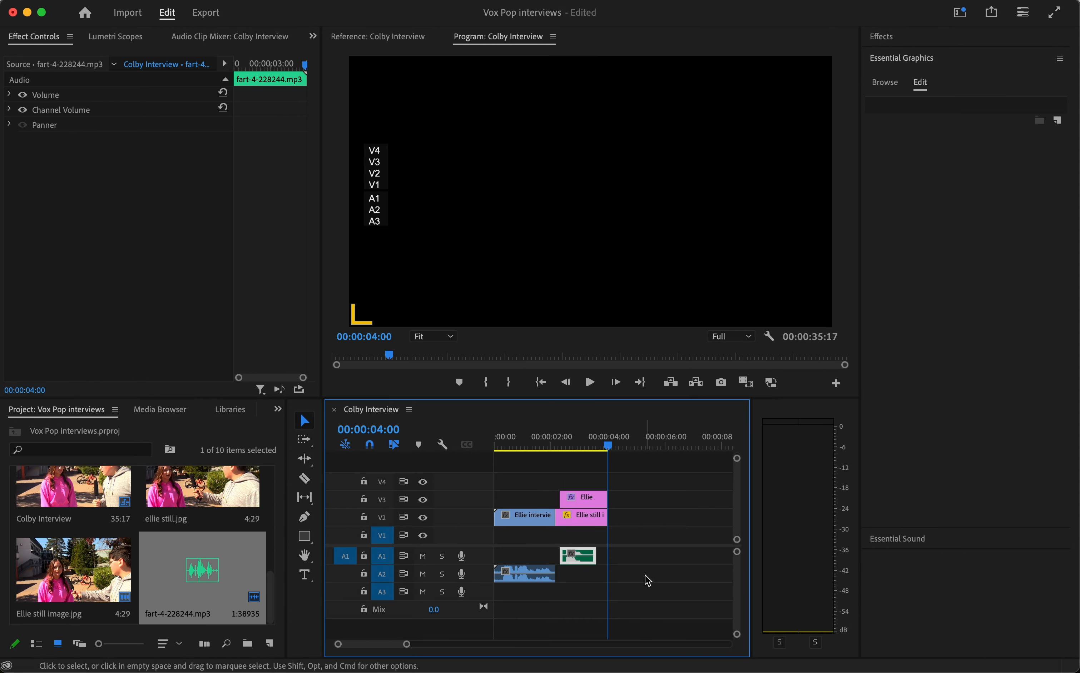
# Step: Trim the start of the second interview clip to 00:00:21:16 and move the clip directly after the freeze frame
pyautogui.hscroll(5, 475, 634)
pyautogui.moveTo(417, 644); pyautogui.dragTo(473, 645)
pyautogui.click(607, 440)
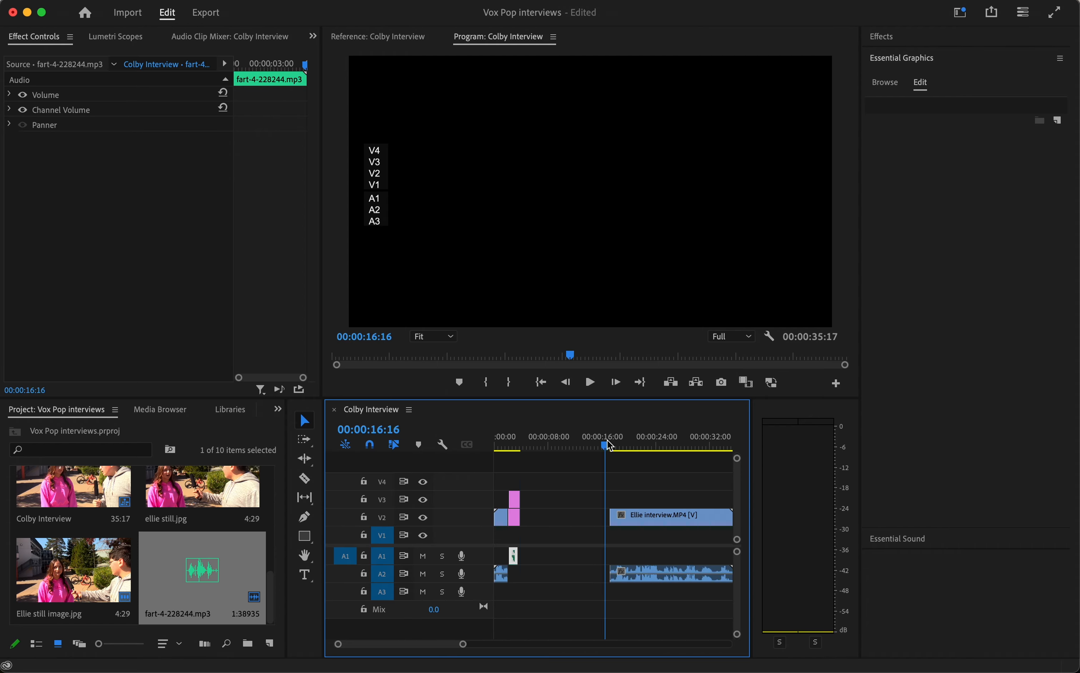
pyautogui.press('space')
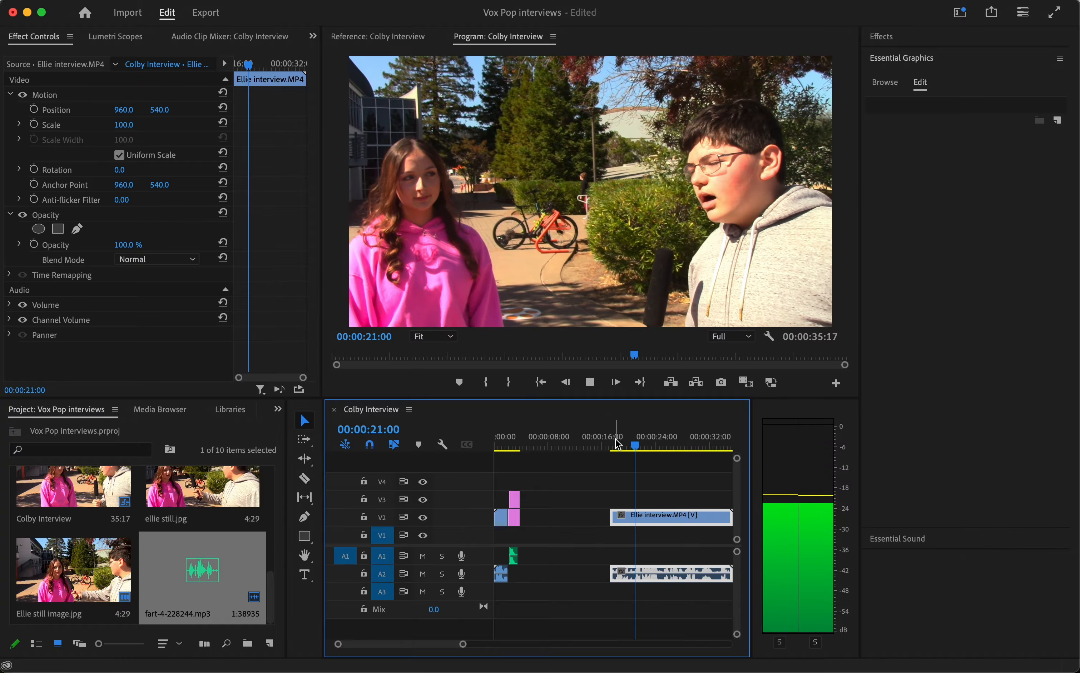
pyautogui.press('space')
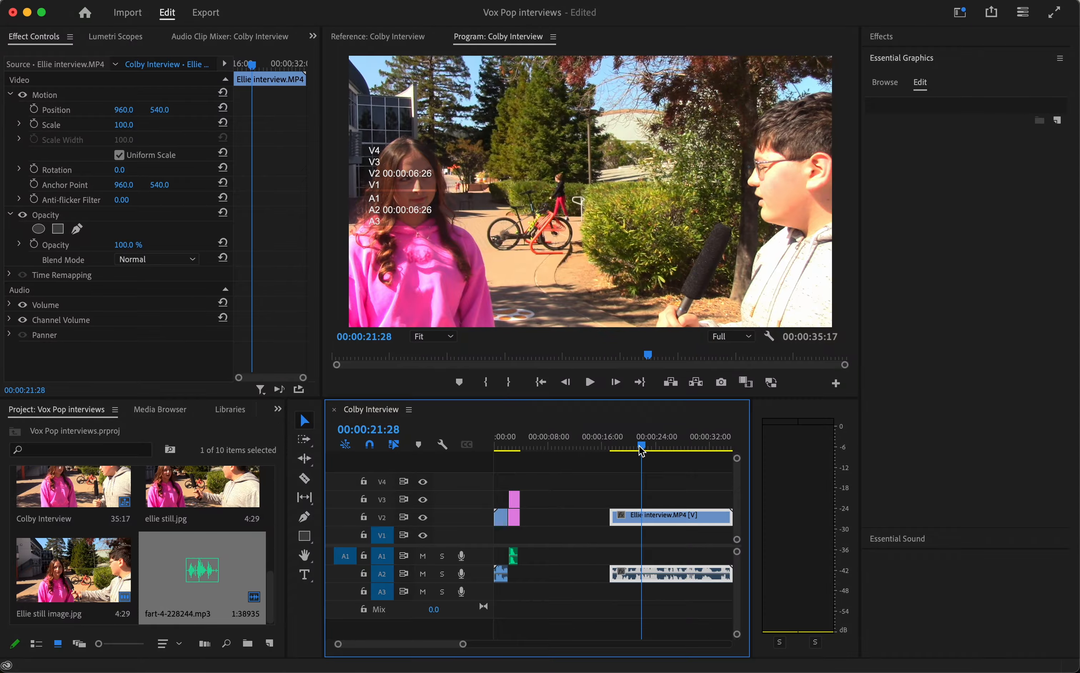
pyautogui.moveTo(641, 451); pyautogui.dragTo(637, 450)
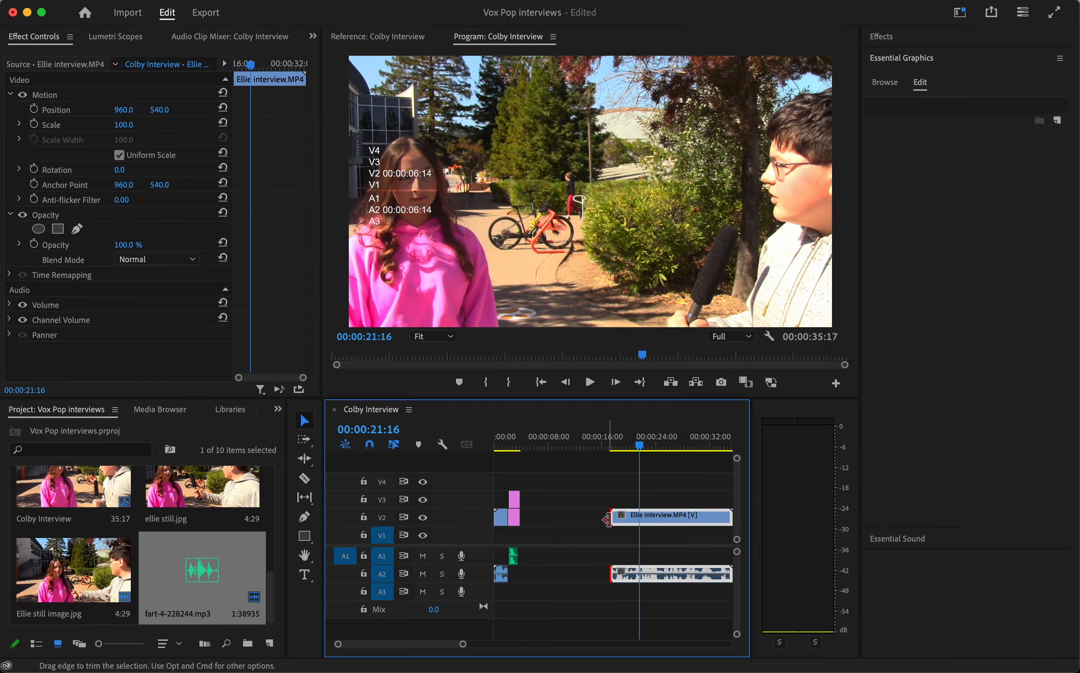
pyautogui.moveTo(607, 520); pyautogui.dragTo(562, 519)
# Step: Play the assembled sequence from the start to review the freeze-frame introduction and interview, and return the playhead to 00:00:00:00
pyautogui.press('Home')
pyautogui.press('space')
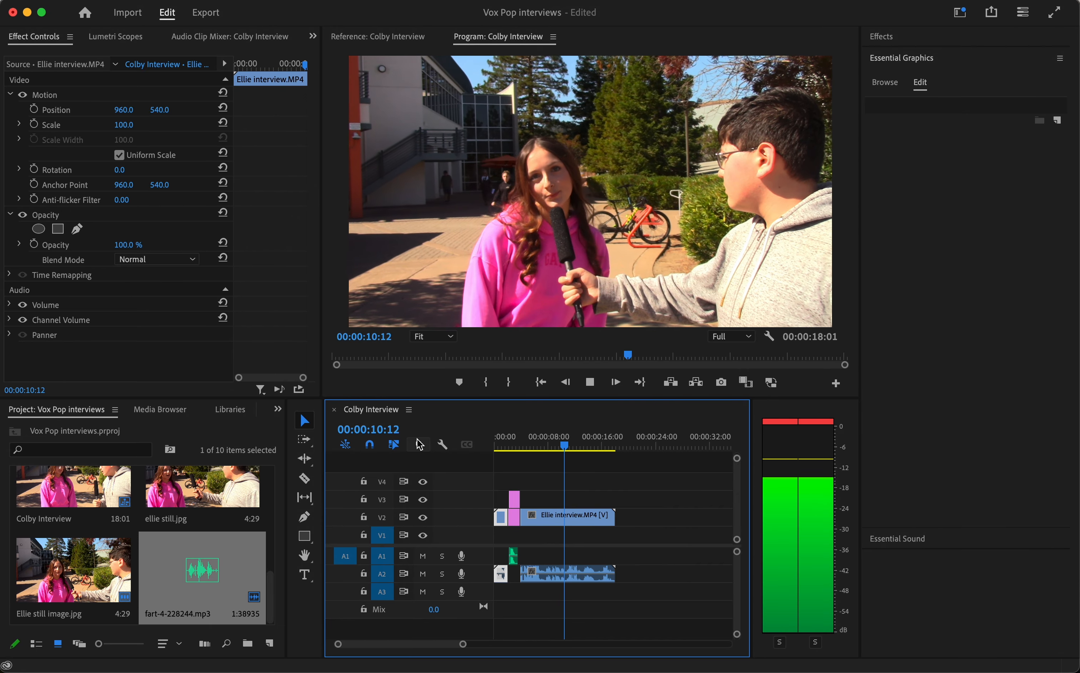
pyautogui.press('space')
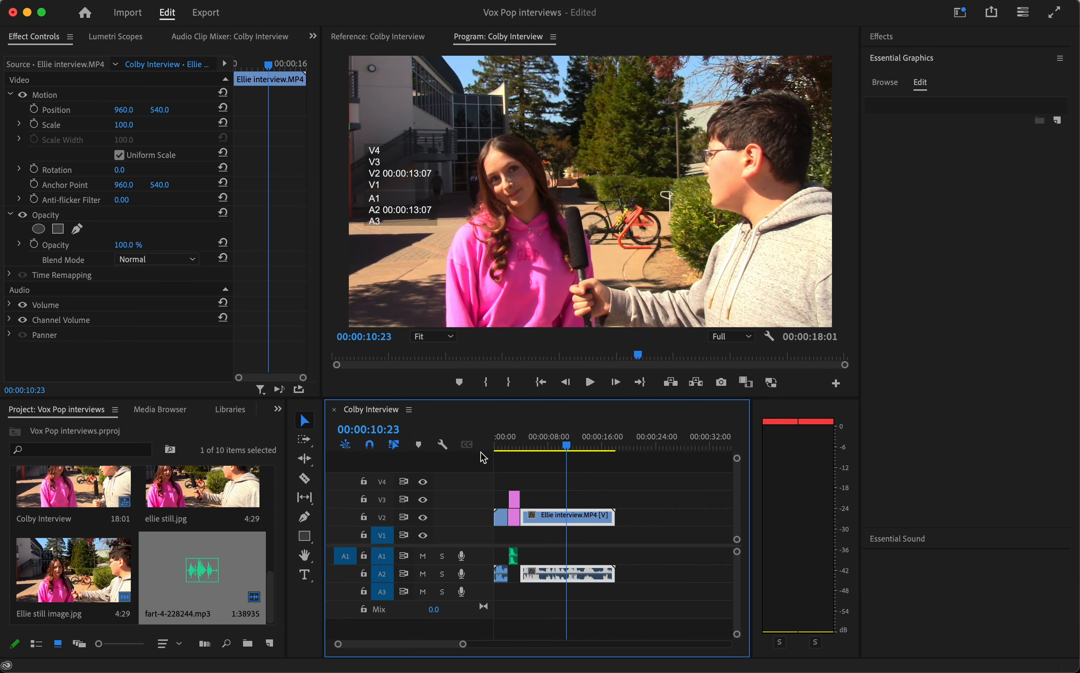
pyautogui.click(512, 444)
pyautogui.moveTo(512, 444); pyautogui.dragTo(480, 441)
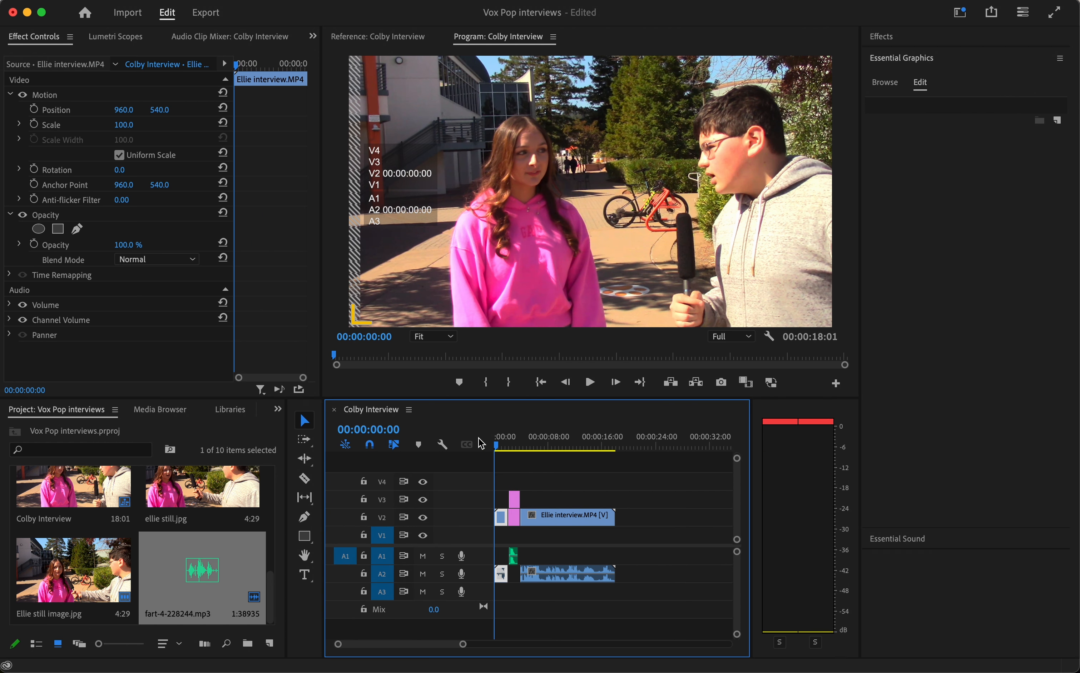